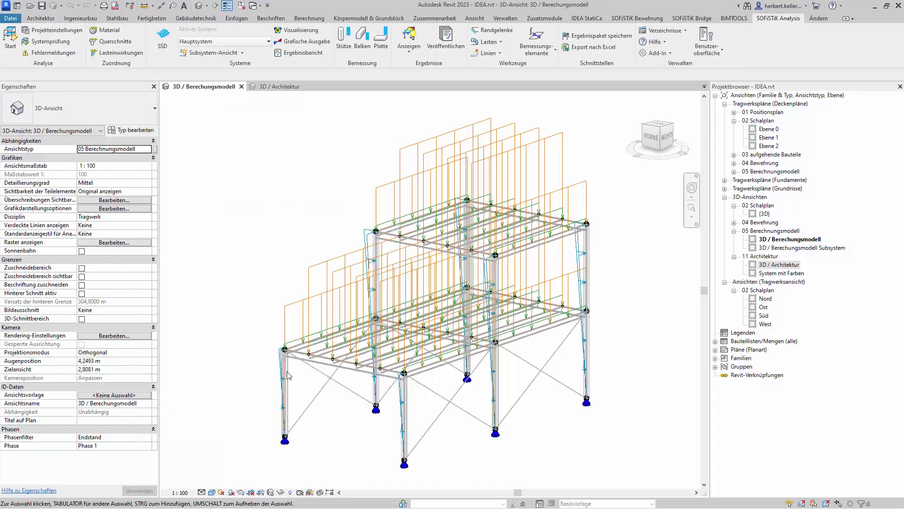
Show the IDEA.rvt steel frame in the 3D / Architektur view
{"action": "left_click", "coordinate": [282, 87]}
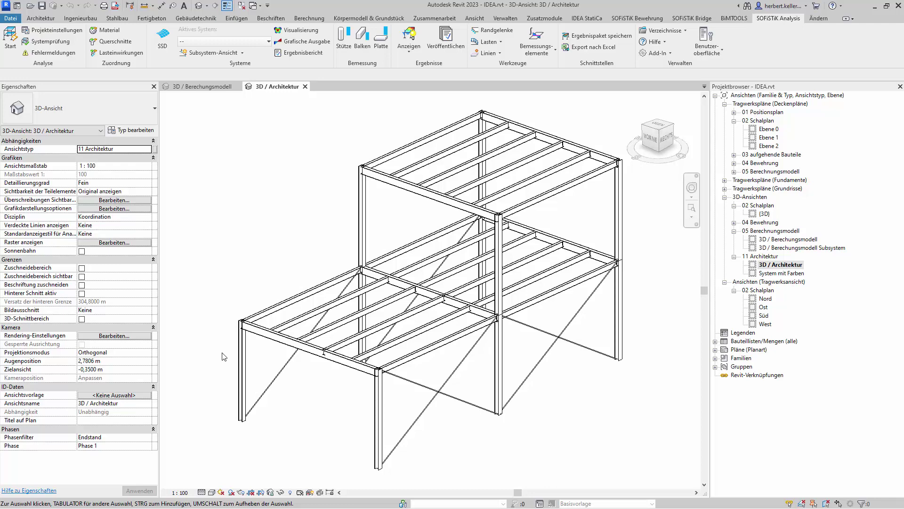
Zoom into the frame corner, browse the Ingenieurbau connection types, then cancel placement
{"action": "scroll", "coordinate": [207, 345], "scroll_direction": "up", "scroll_amount": 2}
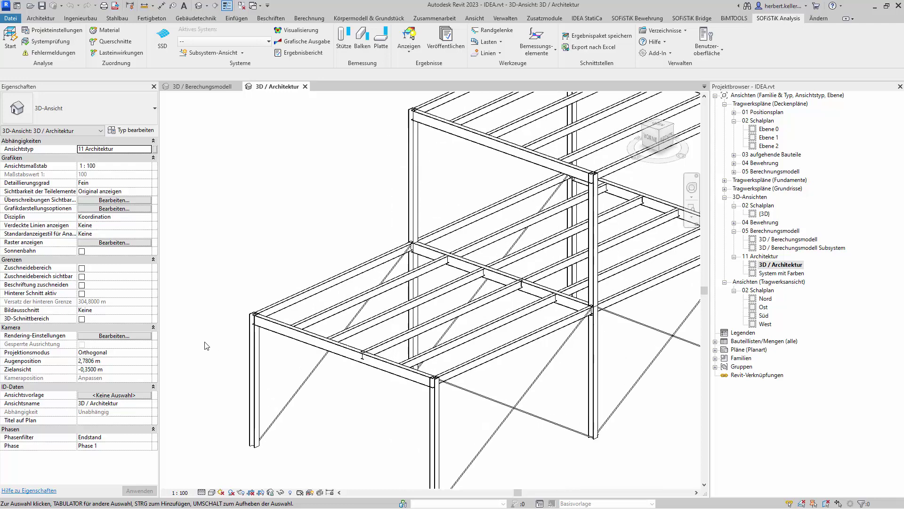
{"action": "scroll", "coordinate": [207, 346], "scroll_direction": "up", "scroll_amount": 2}
{"action": "scroll", "coordinate": [233, 357], "scroll_direction": "up", "scroll_amount": 1}
{"action": "scroll", "coordinate": [234, 356], "scroll_direction": "up", "scroll_amount": 2}
{"action": "scroll", "coordinate": [234, 354], "scroll_direction": "up", "scroll_amount": 1}
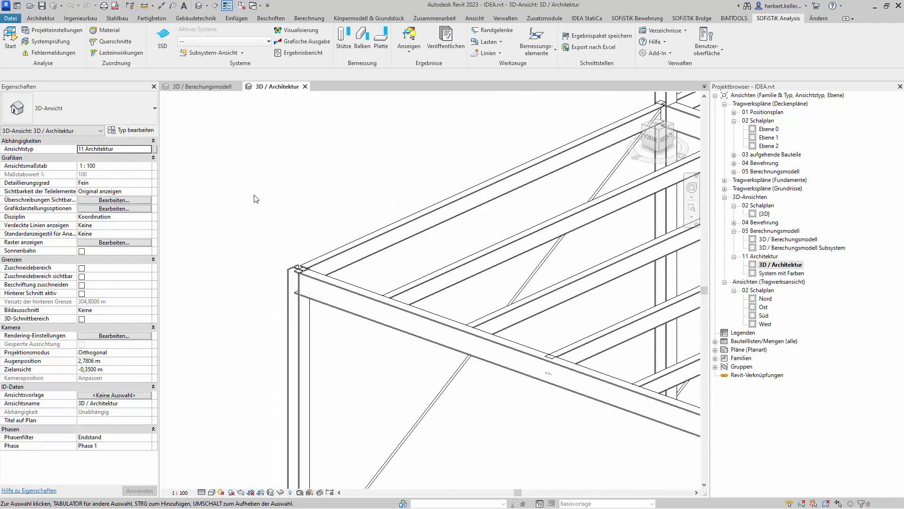
{"action": "left_click", "coordinate": [91, 21]}
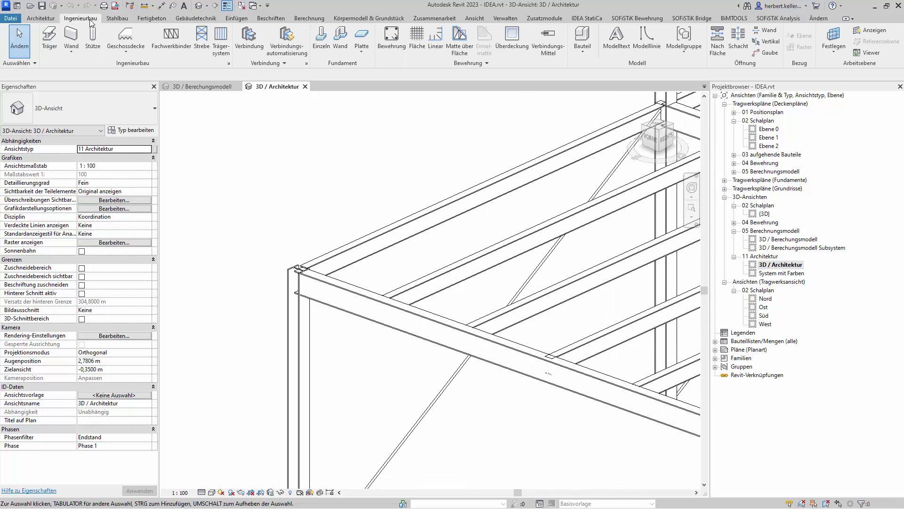
{"action": "left_click", "coordinate": [250, 38]}
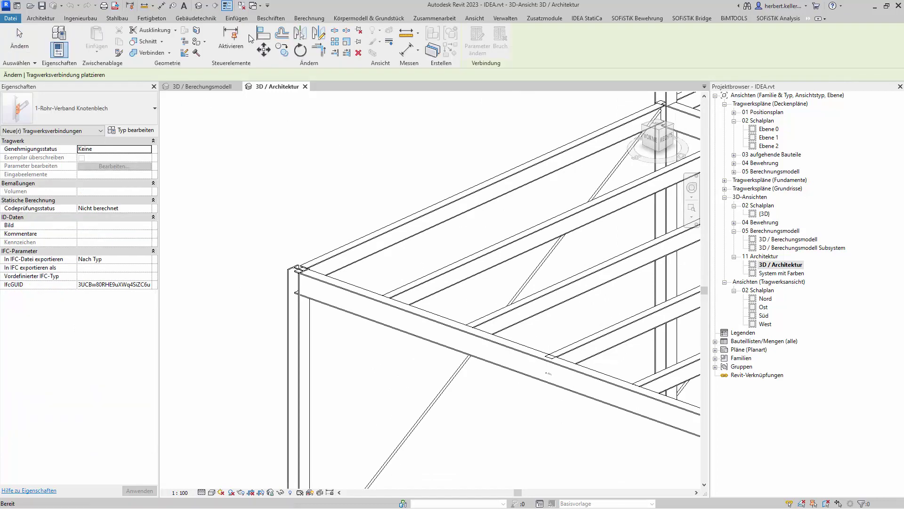
{"action": "left_click", "coordinate": [154, 109]}
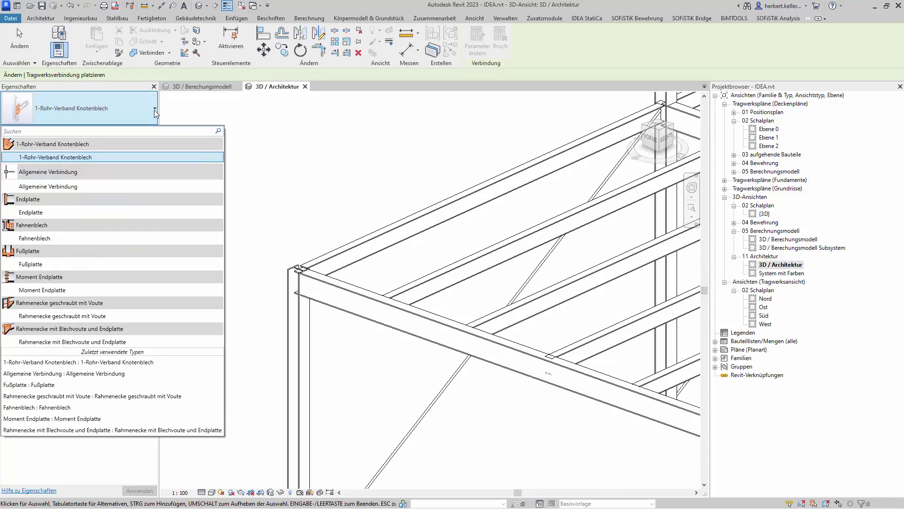
{"action": "left_click", "coordinate": [154, 109]}
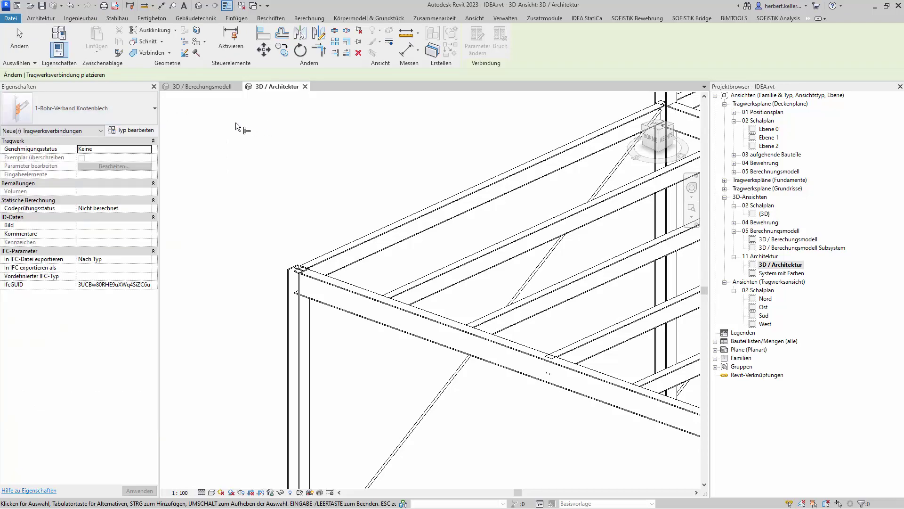
{"action": "key", "text": "Escape"}
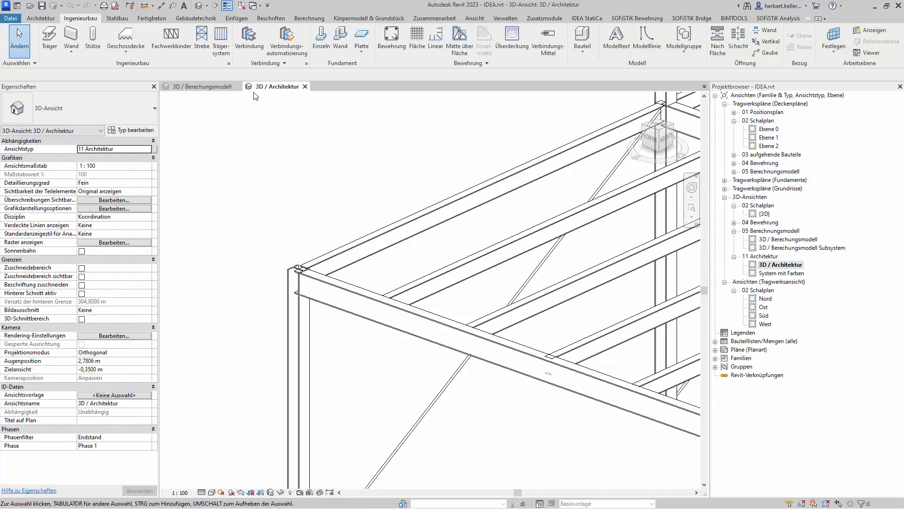
{"action": "left_click", "coordinate": [306, 66]}
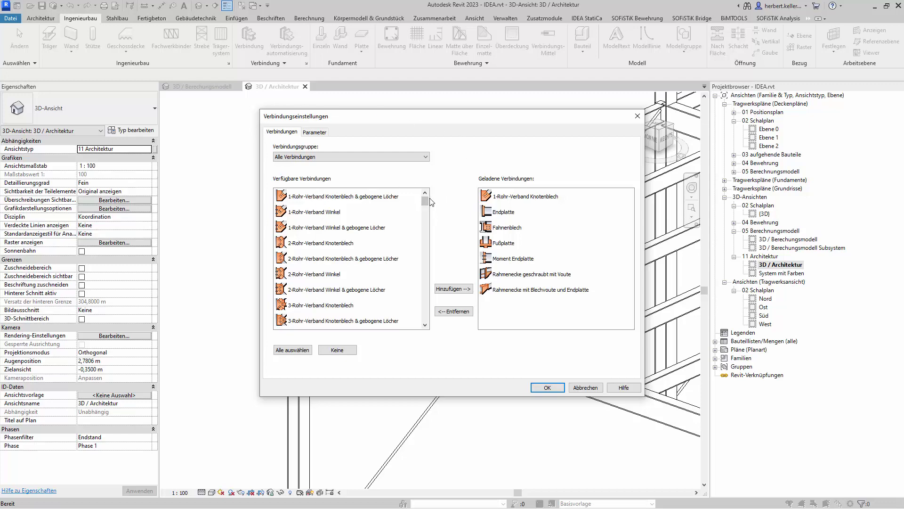
{"action": "mouse_move", "coordinate": [426, 202]}
{"action": "left_mouse_down"}
{"action": "mouse_move", "coordinate": [428, 255]}
{"action": "mouse_move", "coordinate": [426, 200]}
{"action": "left_mouse_up"}
{"action": "left_click", "coordinate": [310, 242]}
{"action": "left_click", "coordinate": [315, 262], "text": "shift"}
{"action": "left_click", "coordinate": [316, 295], "text": "ctrl"}
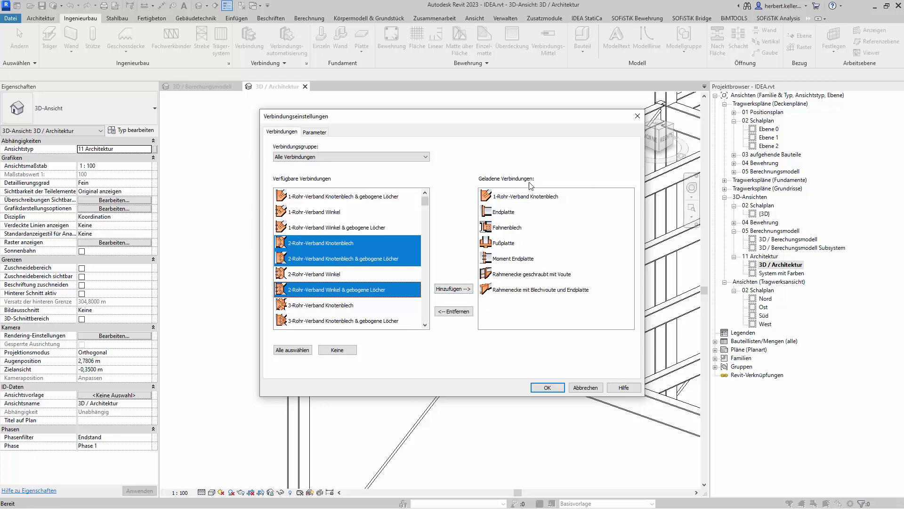
{"action": "left_click", "coordinate": [586, 388]}
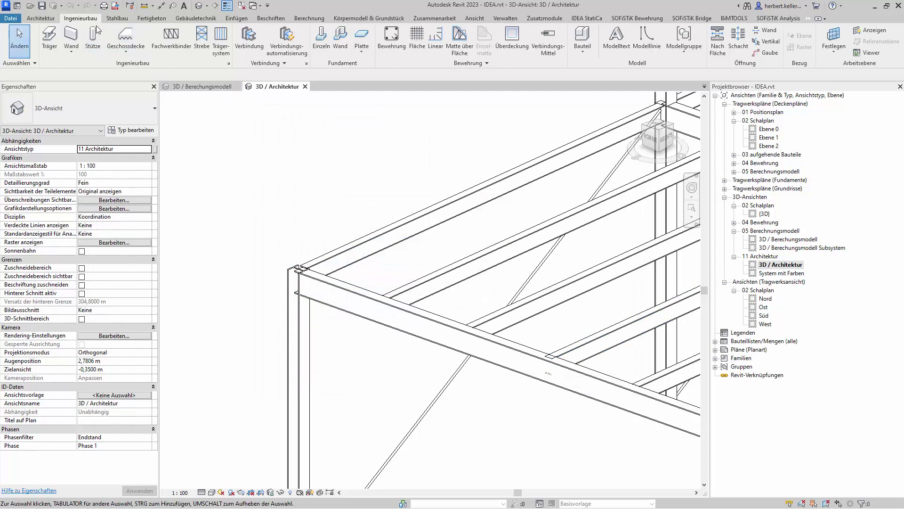
Start a new structural connection with the Moment Endplatte type selected
{"action": "left_click", "coordinate": [249, 36]}
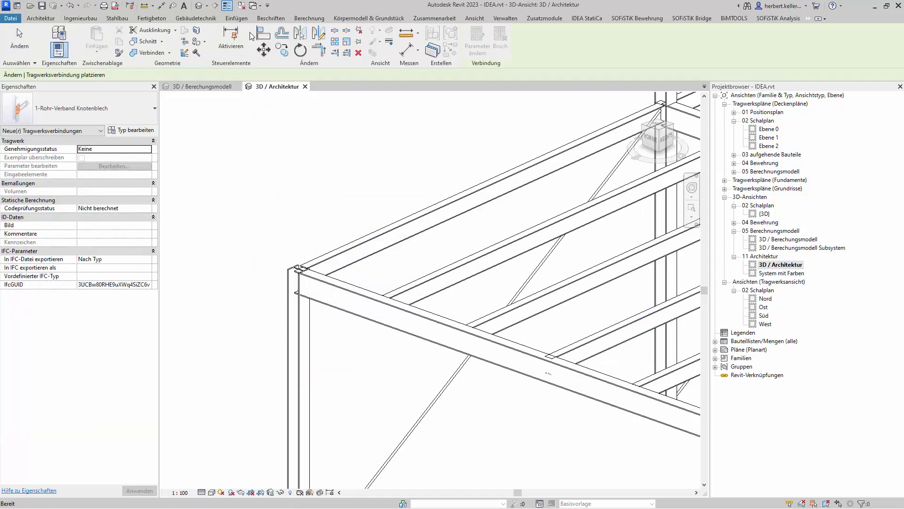
{"action": "left_click", "coordinate": [157, 111]}
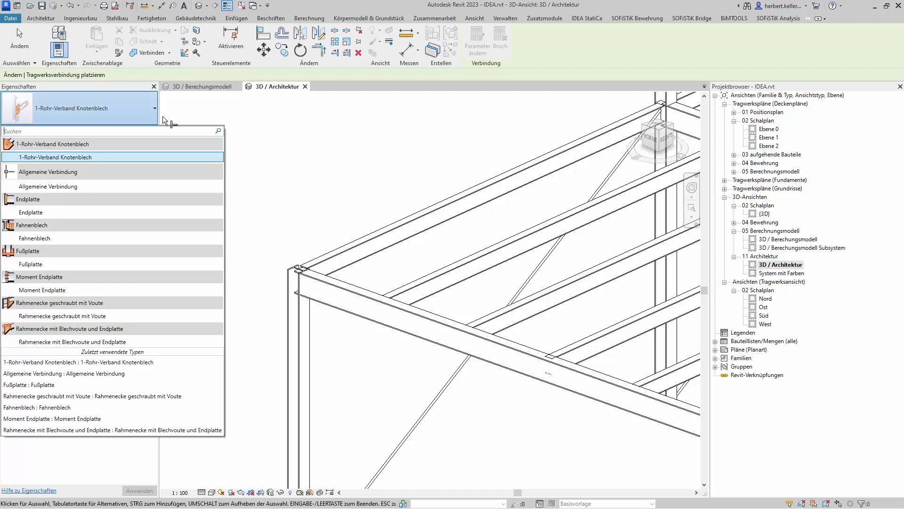
{"action": "left_click", "coordinate": [90, 291]}
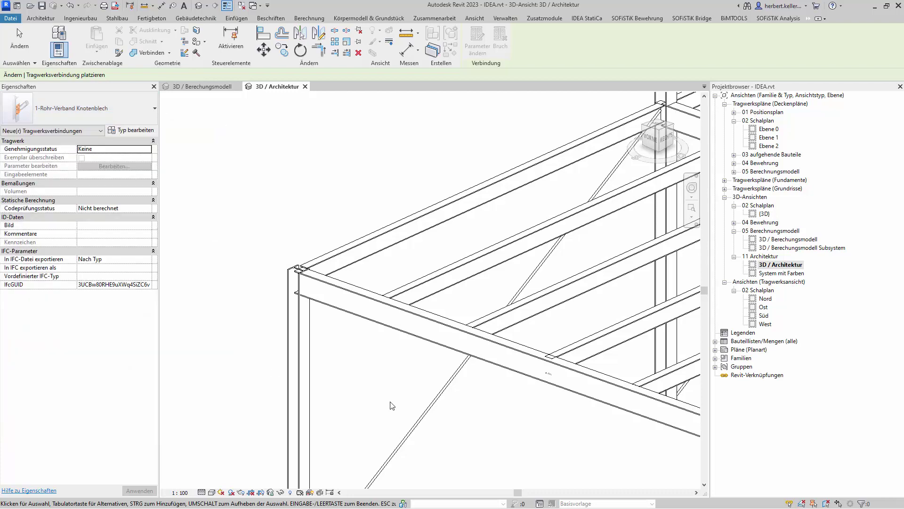
Join the HEB 140 corner column and IPE 220 beam with it, then deselect
{"action": "left_click", "coordinate": [298, 320]}
{"action": "left_click", "coordinate": [340, 304]}
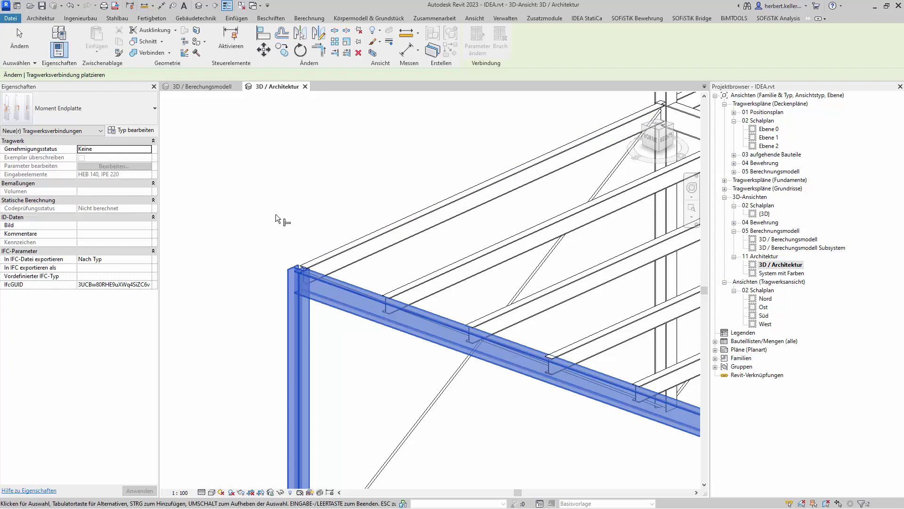
{"action": "key", "text": "Return"}
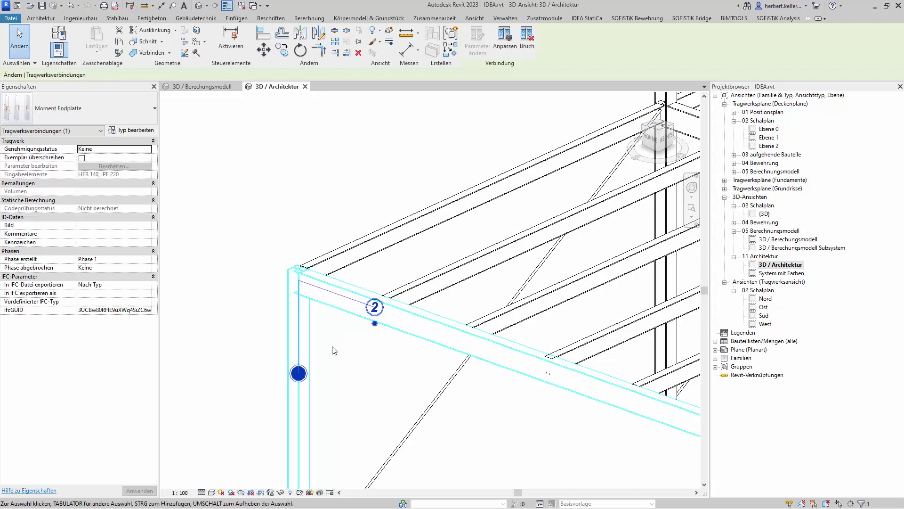
{"action": "scroll", "coordinate": [317, 341], "scroll_direction": "up", "scroll_amount": 1}
{"action": "scroll", "coordinate": [317, 341], "scroll_direction": "up", "scroll_amount": 1}
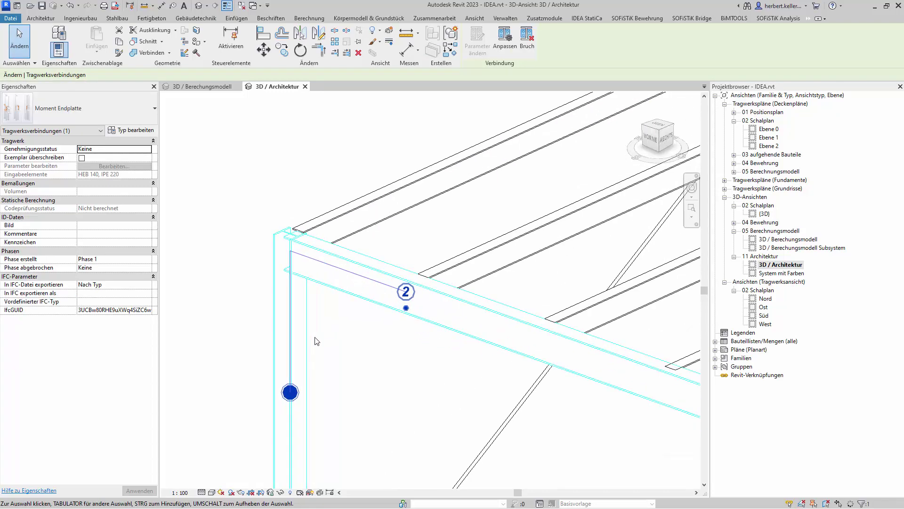
{"action": "left_click", "coordinate": [325, 323]}
Select the Moment Endplatte connection and tick Exemplar überschreiben in Properties
{"action": "scroll", "coordinate": [270, 261], "scroll_direction": "up", "scroll_amount": 1}
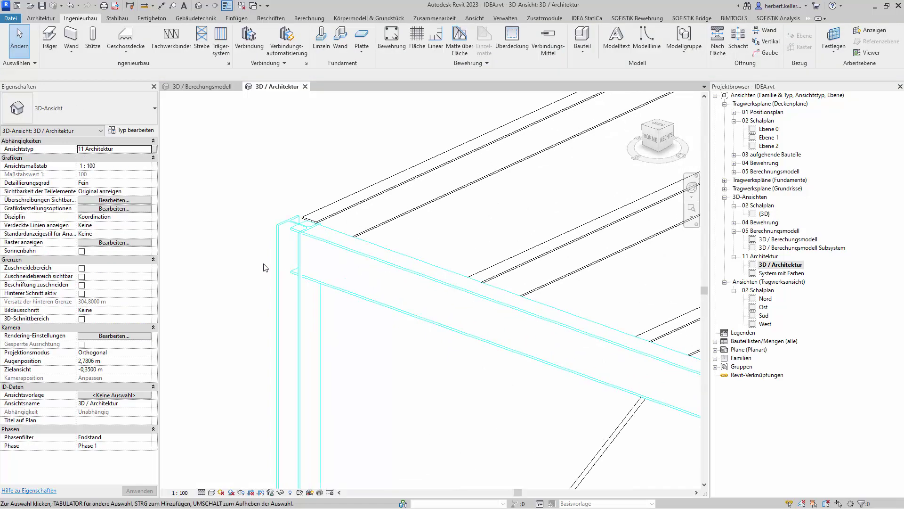
{"action": "scroll", "coordinate": [271, 262], "scroll_direction": "up", "scroll_amount": 1}
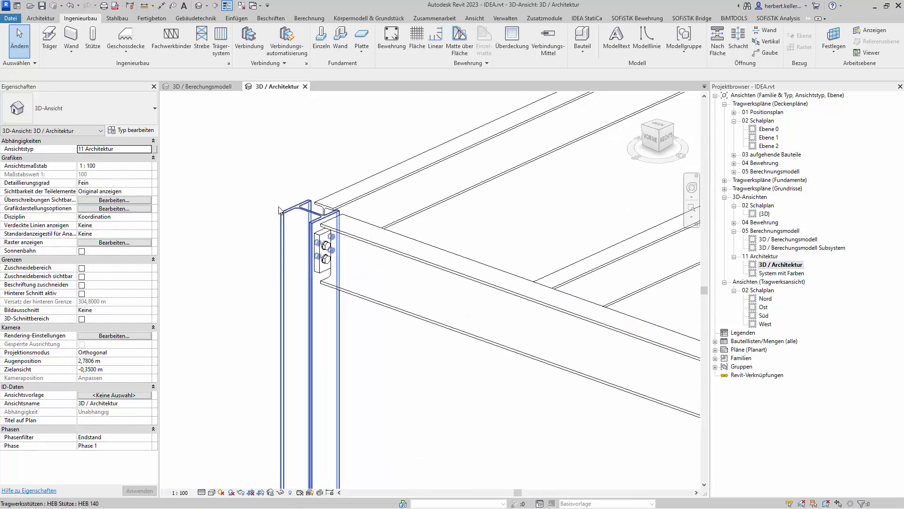
{"action": "scroll", "coordinate": [279, 207], "scroll_direction": "up", "scroll_amount": 2}
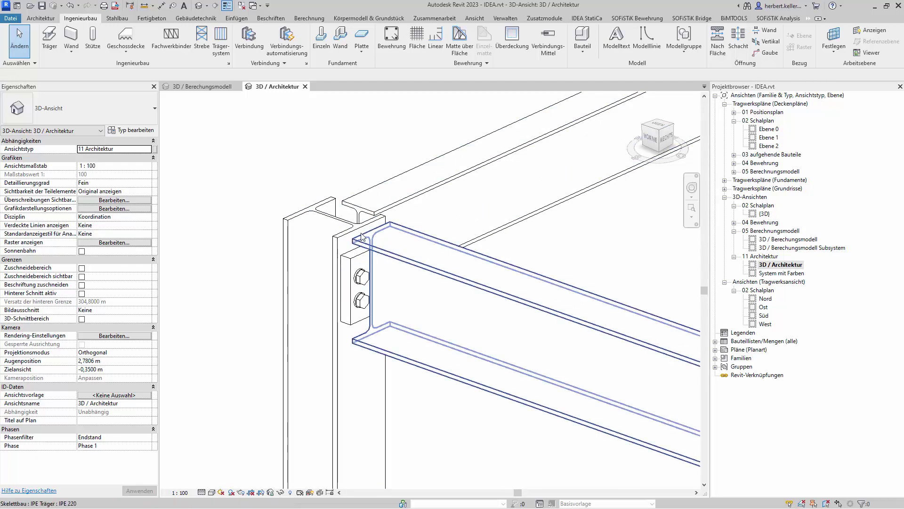
{"action": "left_click", "coordinate": [347, 263]}
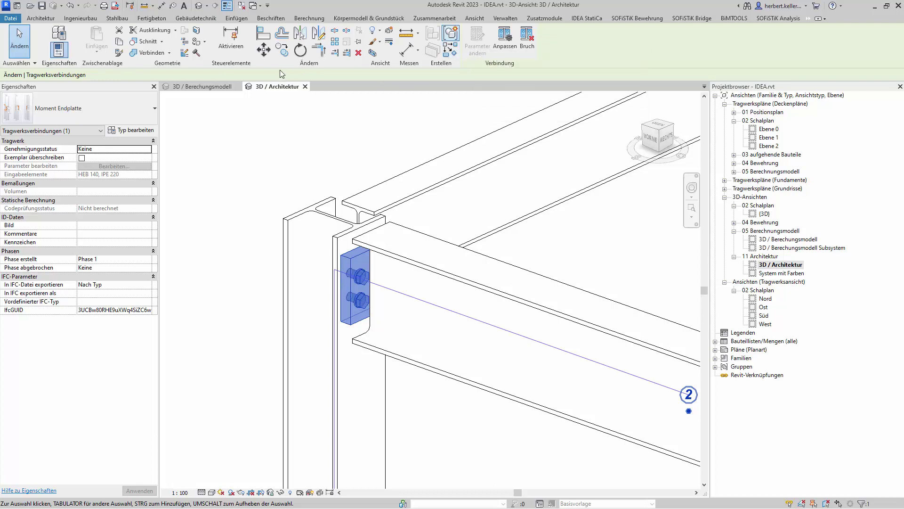
{"action": "left_click", "coordinate": [82, 158]}
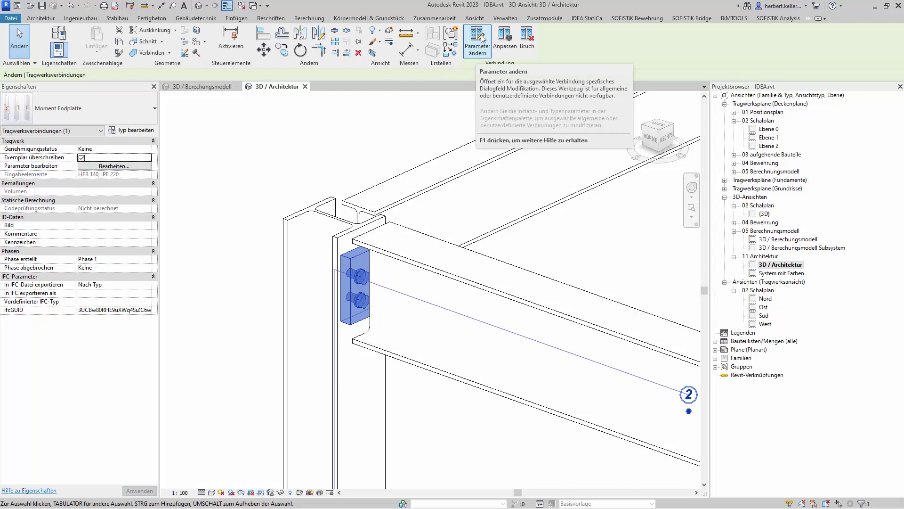
Change 1. Blechdicke on Blech anordnen from 0.025 to 0.015 under Parameter ändern
{"action": "left_click", "coordinate": [482, 44]}
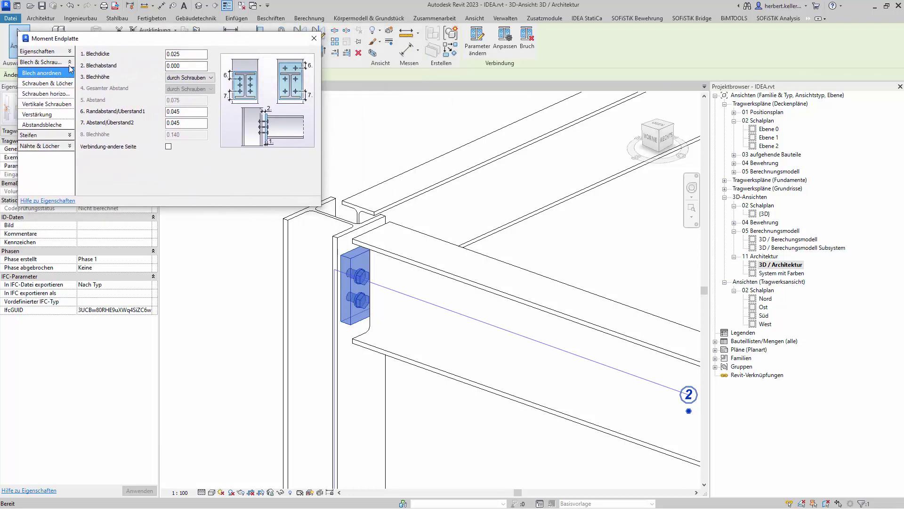
{"action": "left_click", "coordinate": [173, 53]}
{"action": "key", "text": "Delete"}
{"action": "type", "text": "1"}
{"action": "left_click", "coordinate": [190, 67]}
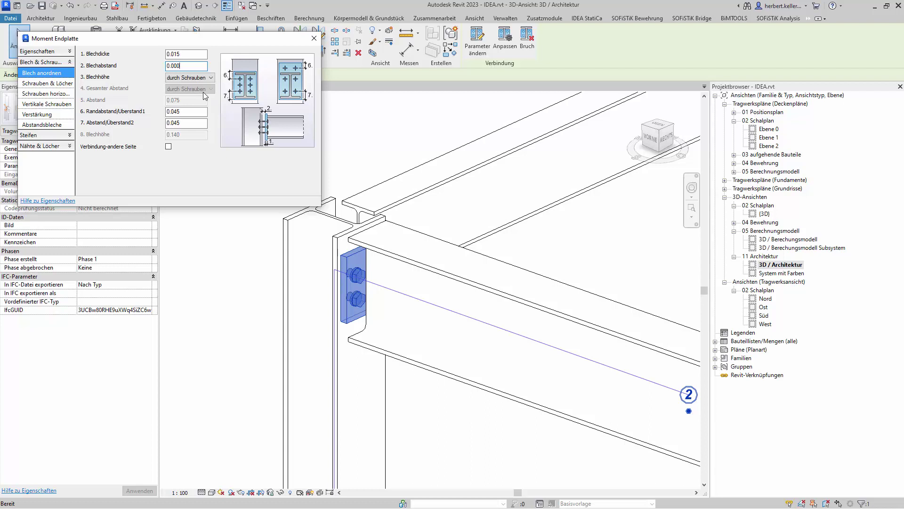
Set the end plate bolt diameter to 12.00 mm
{"action": "left_click", "coordinate": [47, 83]}
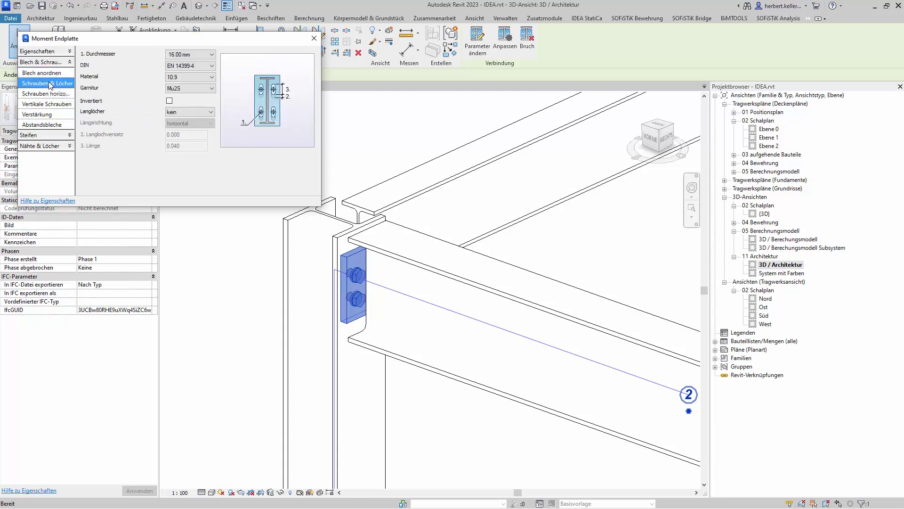
{"action": "left_click", "coordinate": [212, 54]}
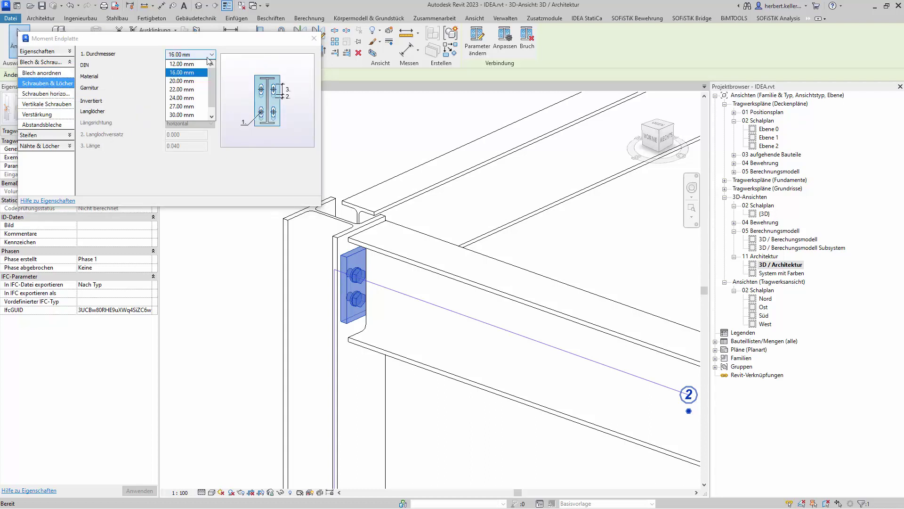
{"action": "left_click", "coordinate": [186, 71]}
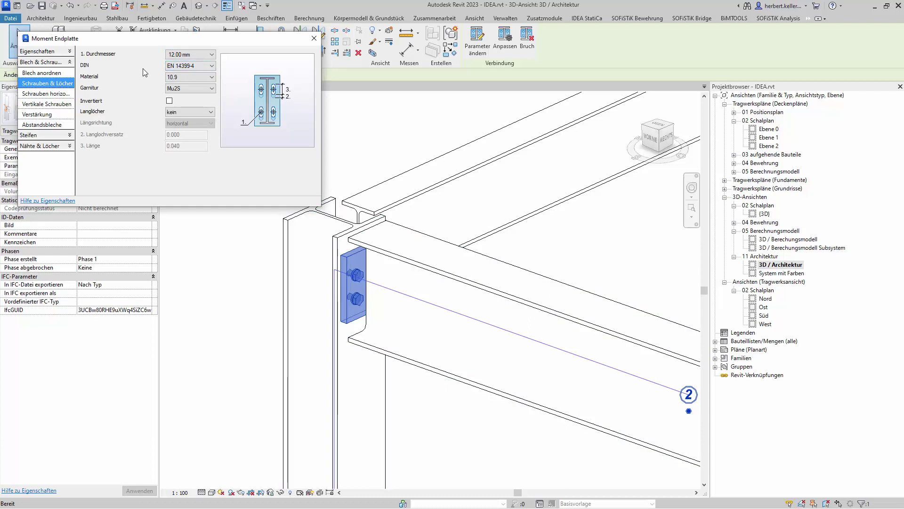
Set vertical bolts to Gruppe 1 with 3 lines, Gruppe 2 with 0, spacing 0.065, then show Steifen
{"action": "left_click", "coordinate": [59, 94]}
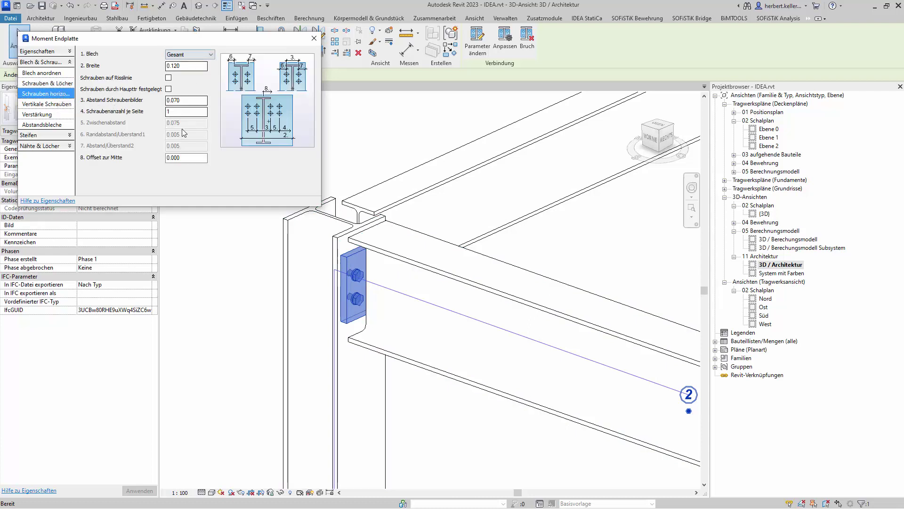
{"action": "left_click", "coordinate": [50, 105]}
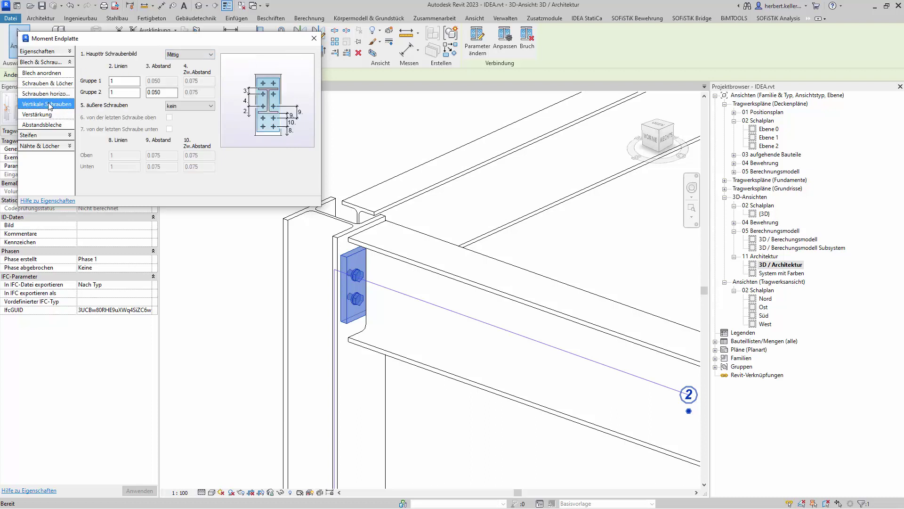
{"action": "left_click", "coordinate": [121, 81]}
{"action": "type", "text": "3"}
{"action": "left_click", "coordinate": [114, 91]}
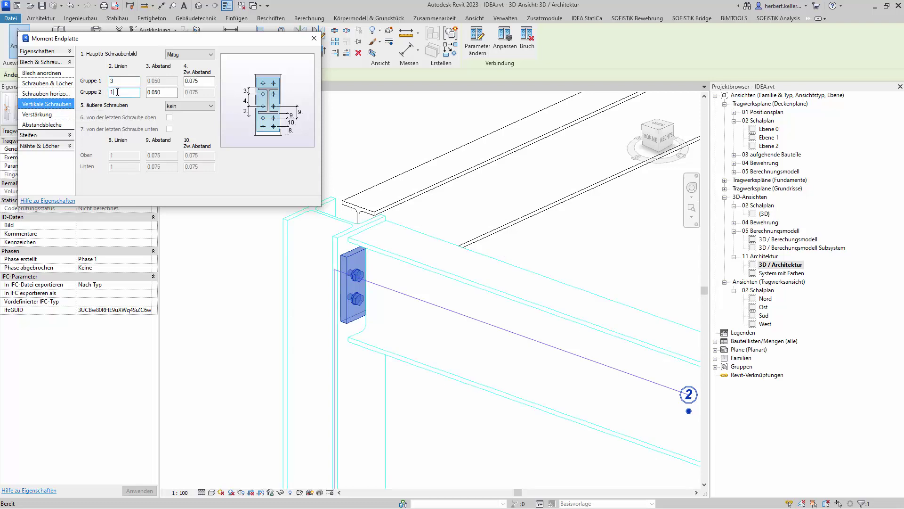
{"action": "type", "text": "0"}
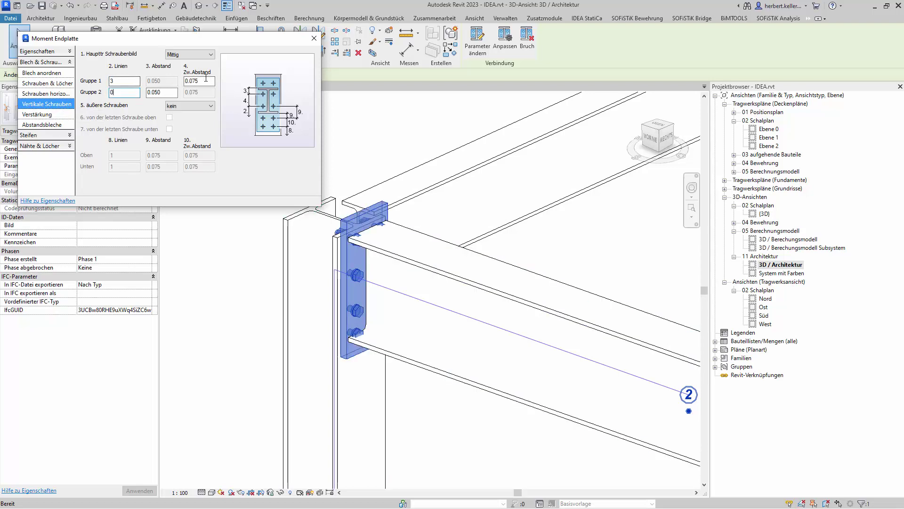
{"action": "left_click", "coordinate": [199, 81]}
{"action": "type", "text": "0.065"}
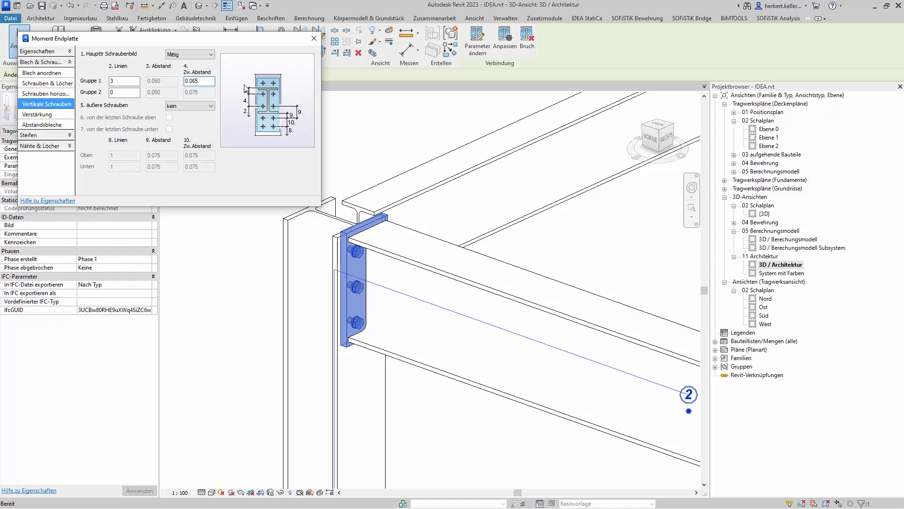
{"action": "left_click", "coordinate": [123, 93]}
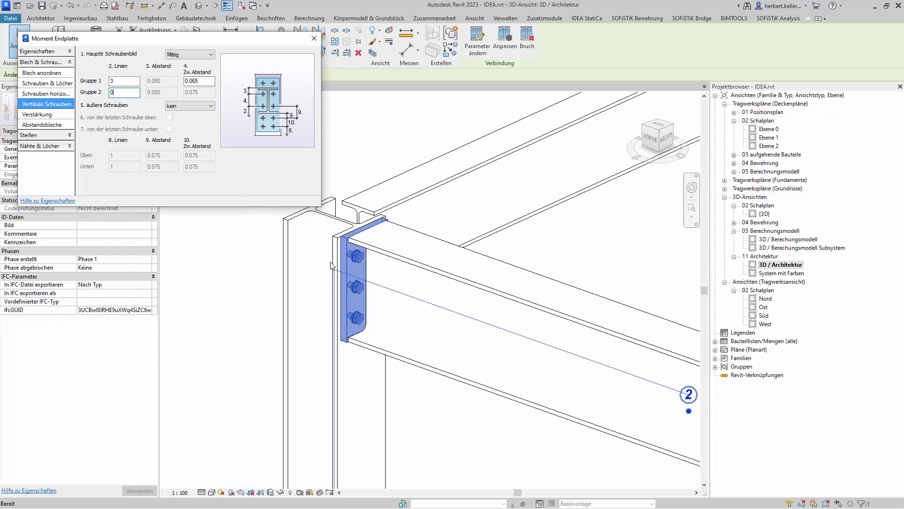
{"action": "left_click", "coordinate": [71, 136]}
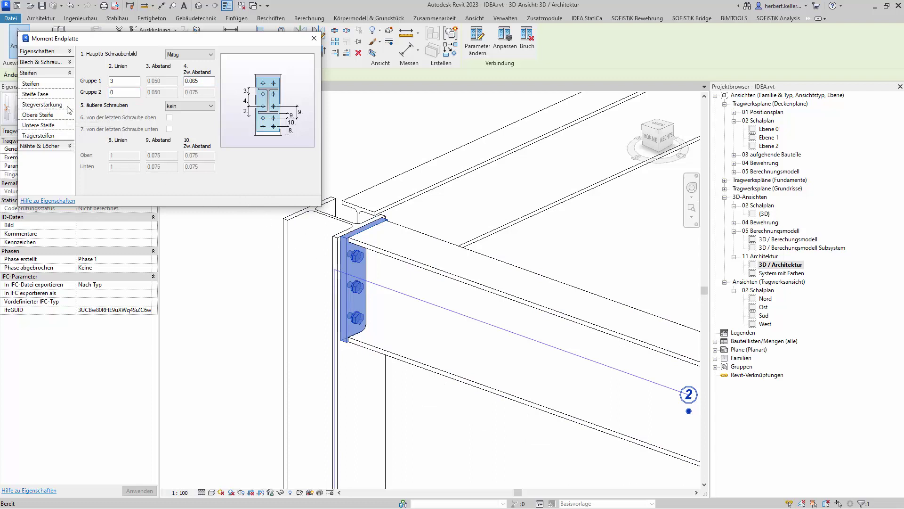
{"action": "left_click", "coordinate": [43, 84]}
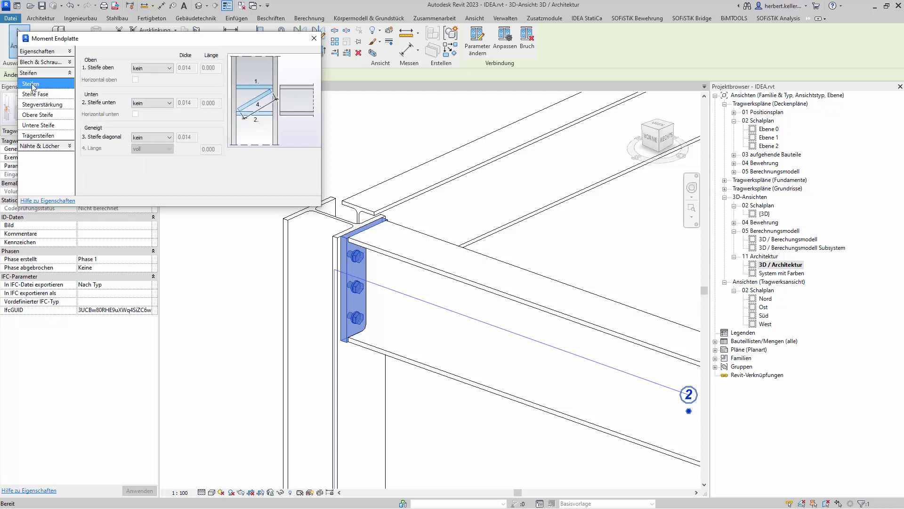
Make both the top and bottom column stiffeners full (voll), 0.014 thick
{"action": "left_click", "coordinate": [44, 116]}
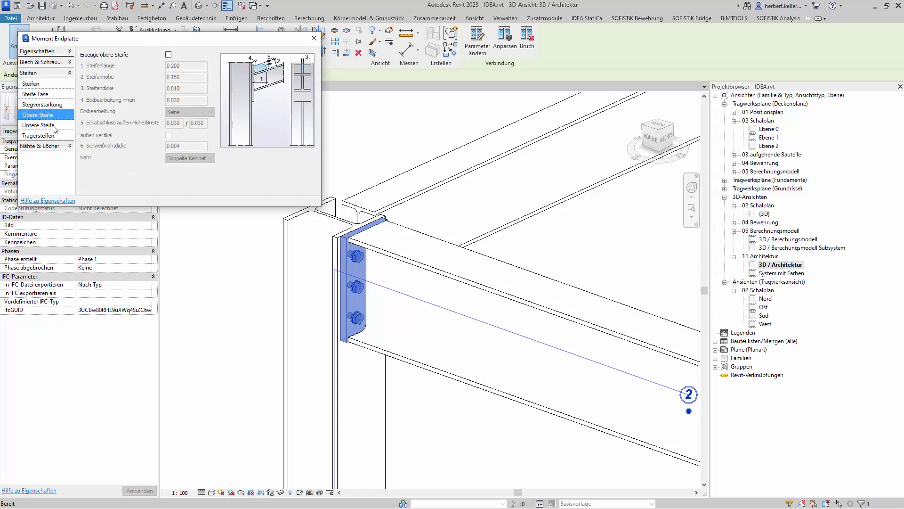
{"action": "left_click", "coordinate": [48, 84]}
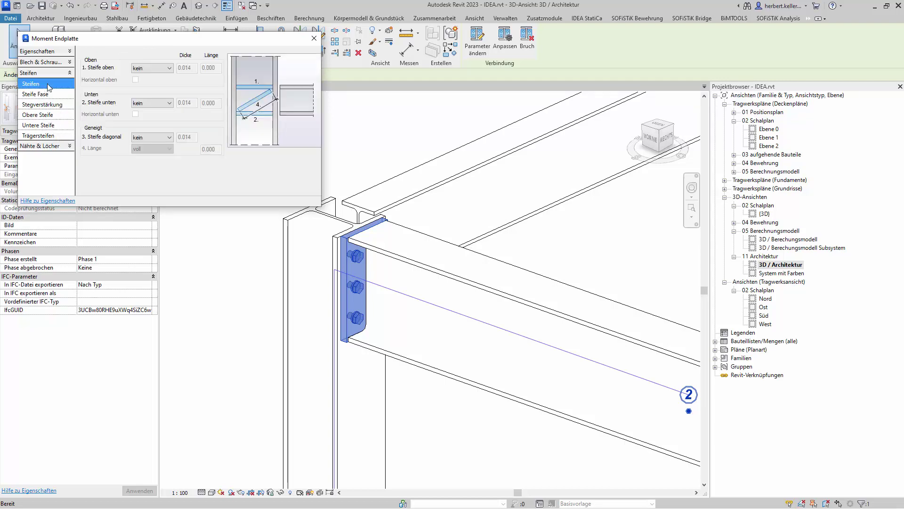
{"action": "left_click", "coordinate": [168, 69]}
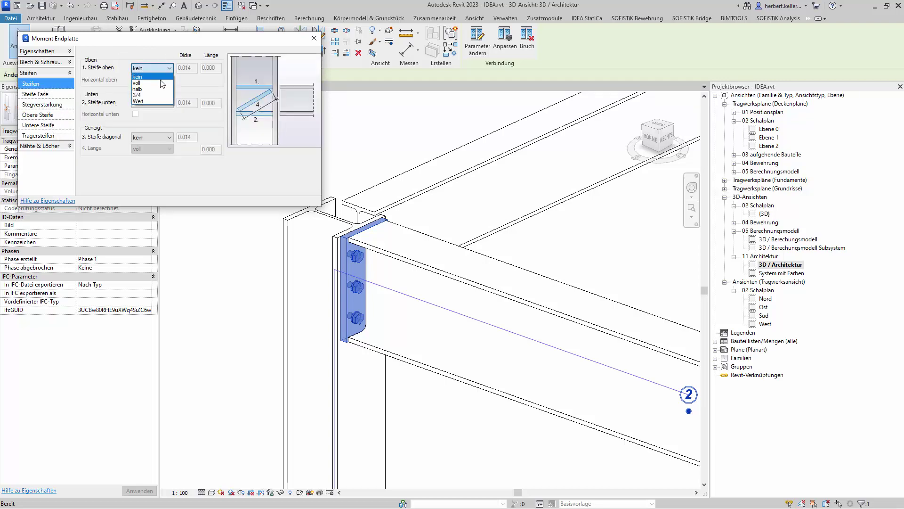
{"action": "left_click", "coordinate": [161, 82]}
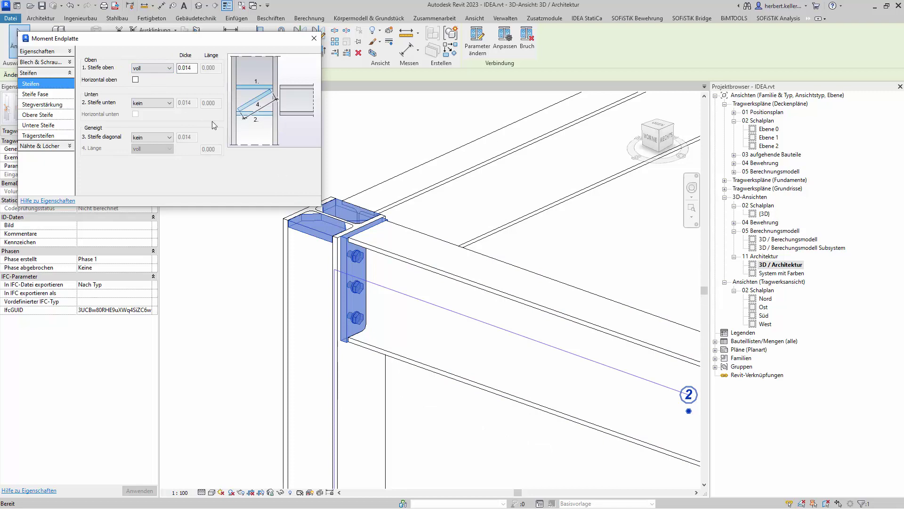
{"action": "left_click", "coordinate": [171, 105]}
{"action": "left_click", "coordinate": [163, 117]}
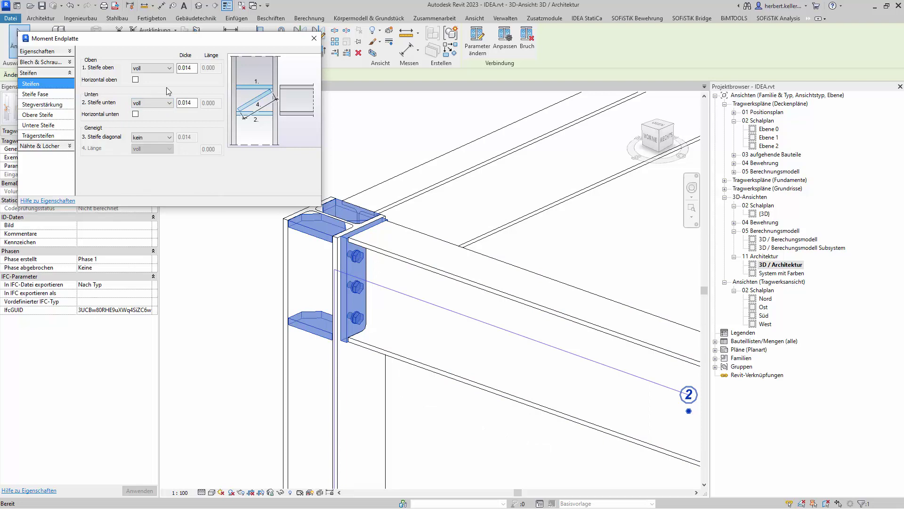
Close the Moment Endplatte settings and orbit the 3D view to inspect the stiffeners
{"action": "left_click", "coordinate": [314, 41]}
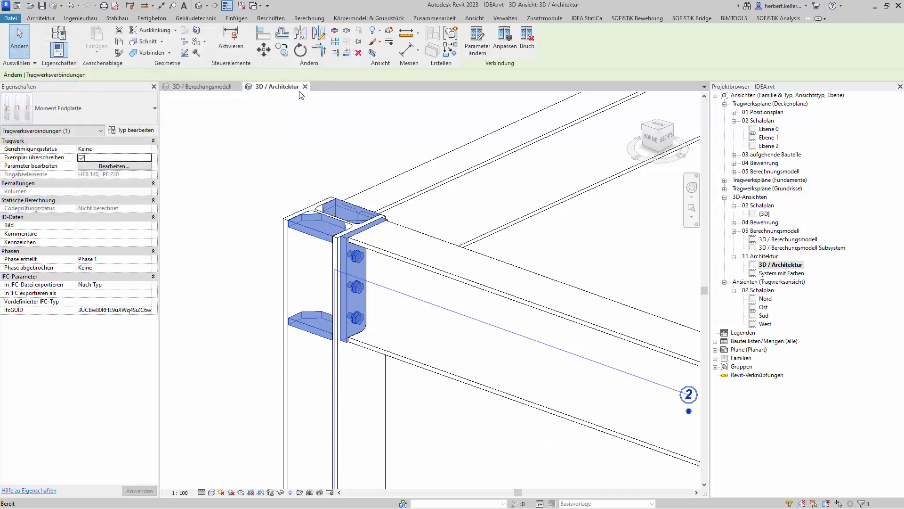
{"action": "mouse_move", "coordinate": [279, 172]}
{"action": "middle_mouse_down", "text": "shift"}
{"action": "mouse_move", "coordinate": [303, 147]}
{"action": "mouse_move", "coordinate": [277, 127]}
{"action": "mouse_move", "coordinate": [253, 137]}
{"action": "mouse_move", "coordinate": [275, 167]}
{"action": "middle_mouse_up", "text": "shift"}
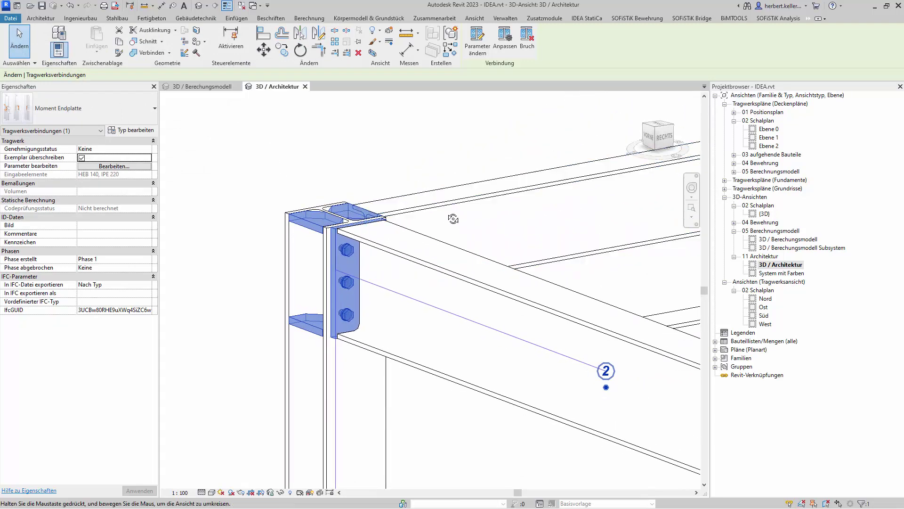
{"action": "mouse_move", "coordinate": [454, 201]}
{"action": "middle_mouse_down", "text": "shift"}
{"action": "mouse_move", "coordinate": [323, 165]}
{"action": "mouse_move", "coordinate": [313, 124]}
{"action": "mouse_move", "coordinate": [362, 155]}
{"action": "mouse_move", "coordinate": [480, 176]}
{"action": "mouse_move", "coordinate": [462, 218]}
{"action": "mouse_move", "coordinate": [487, 234]}
{"action": "middle_mouse_up", "text": "shift"}
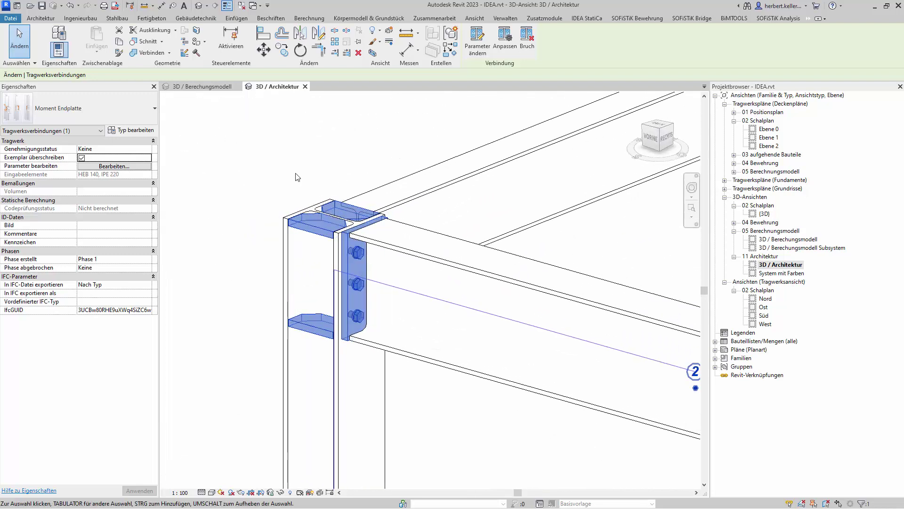
{"action": "middle_click_drag", "start_coordinate": [298, 177], "coordinate": [344, 186]}
{"action": "left_click", "coordinate": [312, 183]}
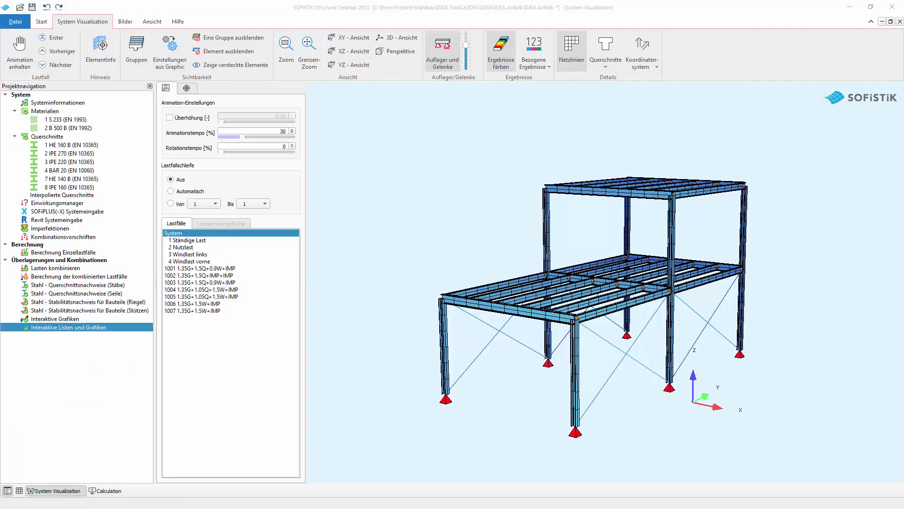
Zoom the model, glance at the Calculation log, and open Interaktive Listen und Grafiken's context menu
{"action": "scroll", "coordinate": [456, 300], "scroll_direction": "up", "scroll_amount": 1}
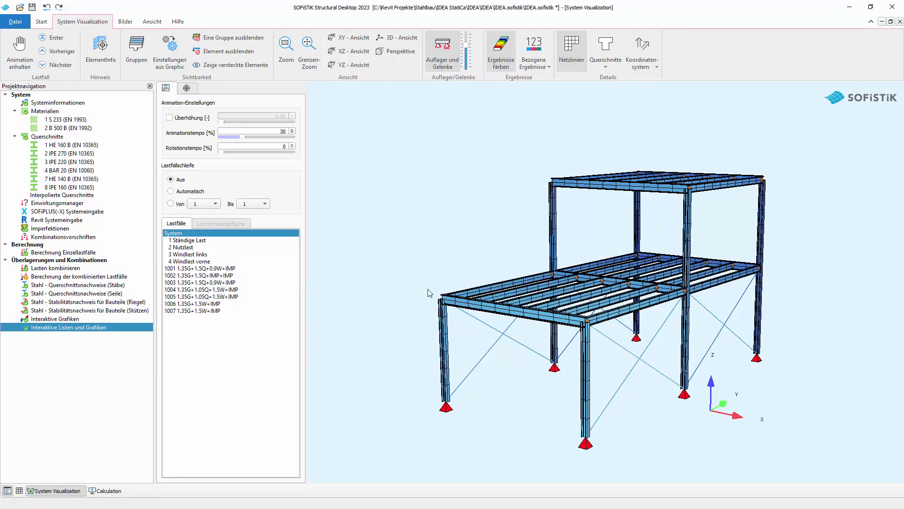
{"action": "scroll", "coordinate": [434, 313], "scroll_direction": "up", "scroll_amount": 1}
{"action": "scroll", "coordinate": [428, 320], "scroll_direction": "up", "scroll_amount": 1}
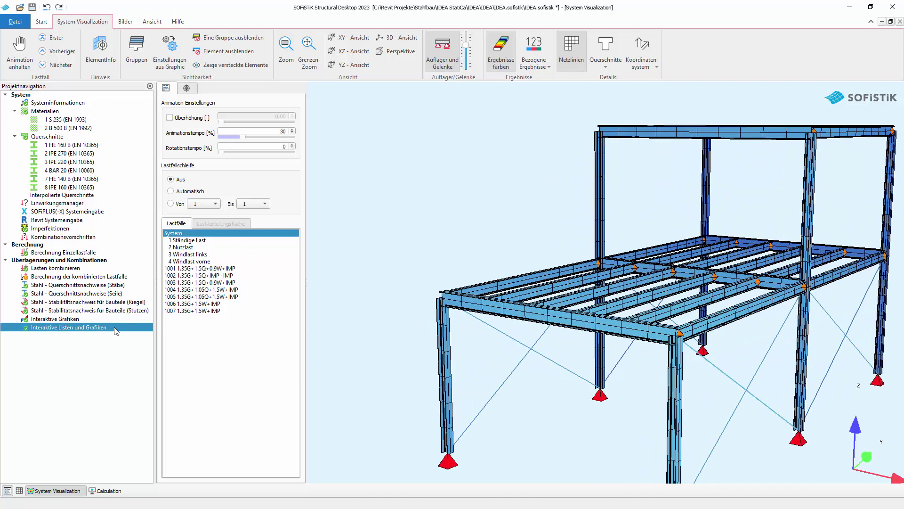
{"action": "left_click", "coordinate": [97, 492]}
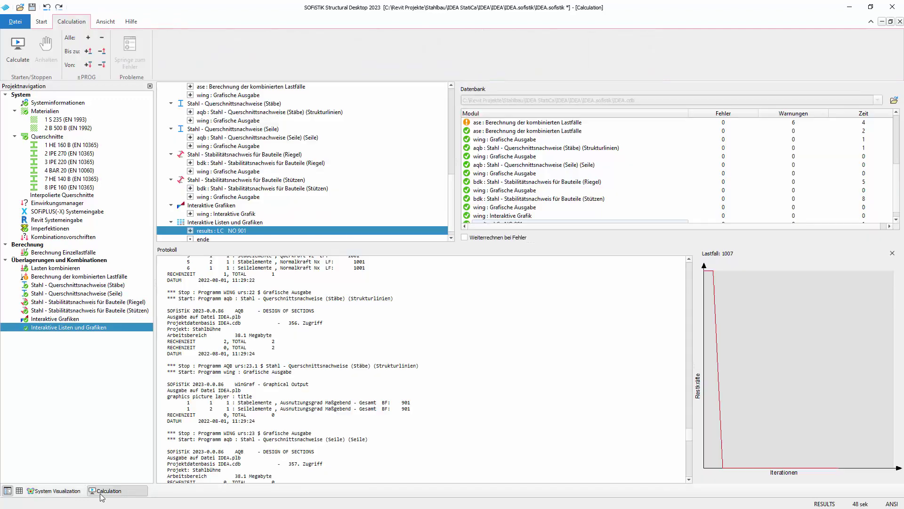
{"action": "left_click", "coordinate": [57, 490]}
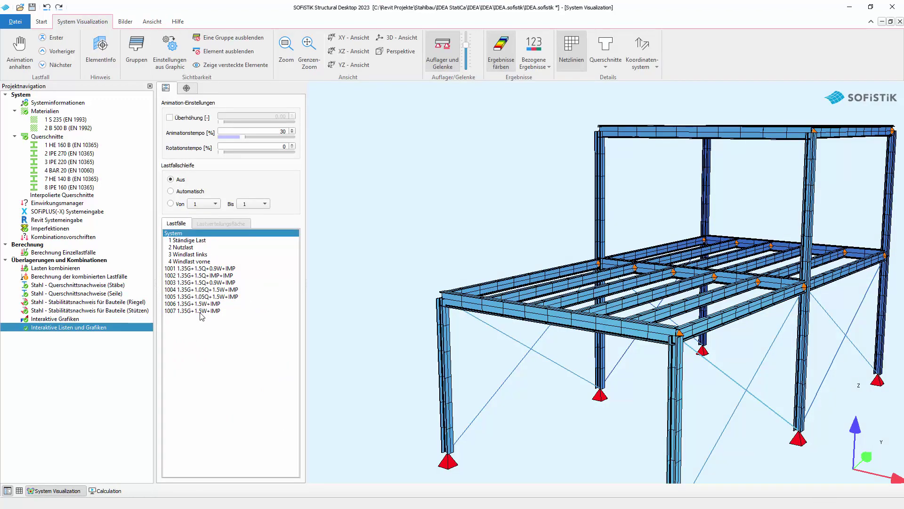
{"action": "right_click", "coordinate": [47, 367]}
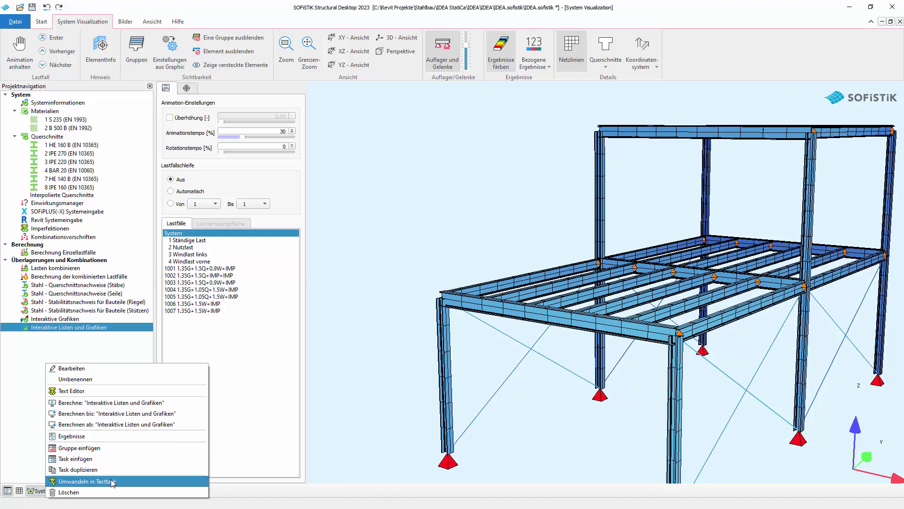
Insert a new SAF Export task into the SOFiSTiK project
{"action": "left_click", "coordinate": [106, 459]}
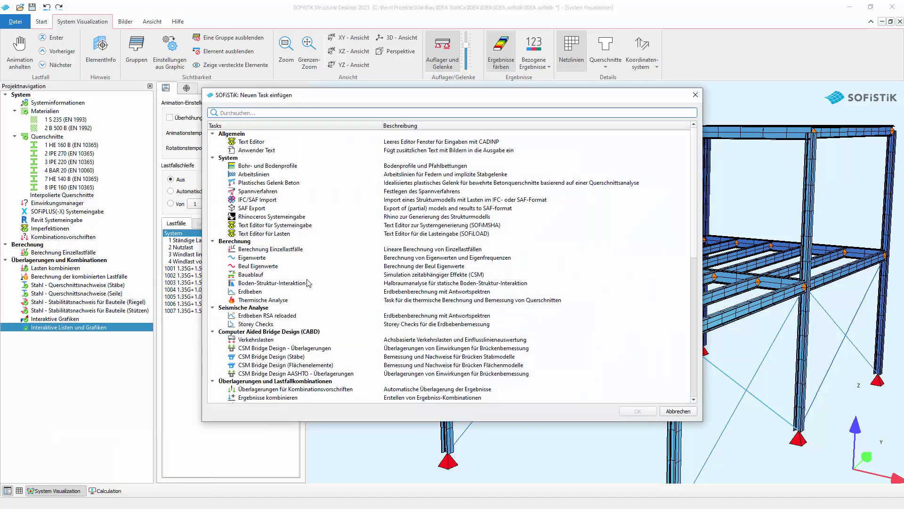
{"action": "scroll", "coordinate": [291, 274], "scroll_direction": "down", "scroll_amount": 5}
{"action": "scroll", "coordinate": [290, 274], "scroll_direction": "down", "scroll_amount": 5}
{"action": "scroll", "coordinate": [291, 275], "scroll_direction": "down", "scroll_amount": 1}
{"action": "scroll", "coordinate": [291, 275], "scroll_direction": "up", "scroll_amount": 2}
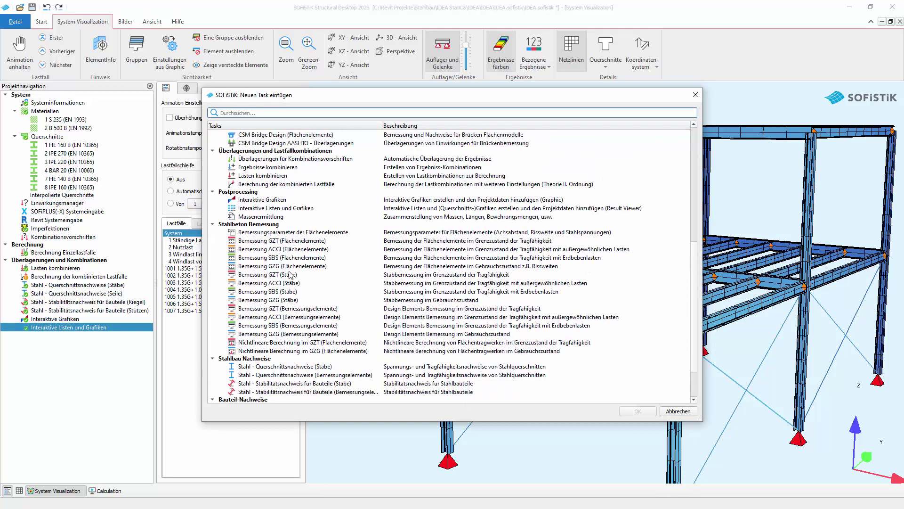
{"action": "scroll", "coordinate": [290, 275], "scroll_direction": "up", "scroll_amount": 8}
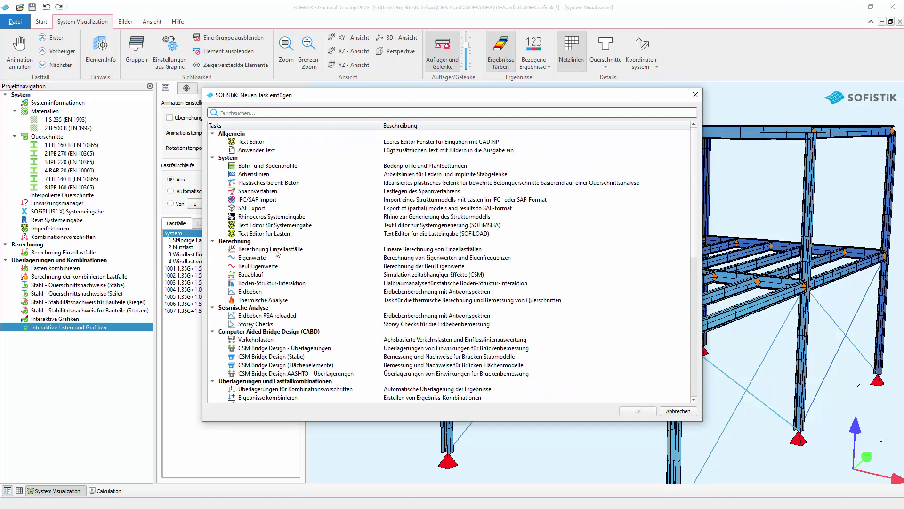
{"action": "left_click", "coordinate": [246, 208]}
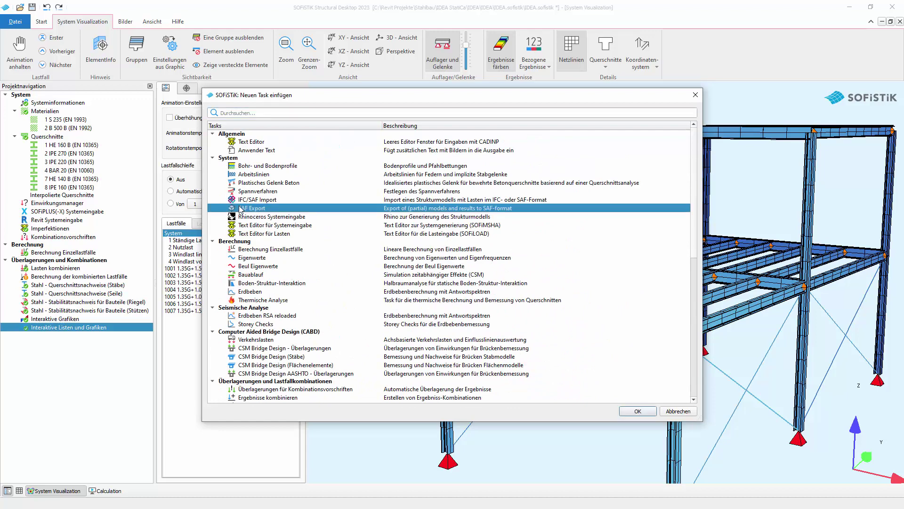
{"action": "left_click", "coordinate": [641, 411]}
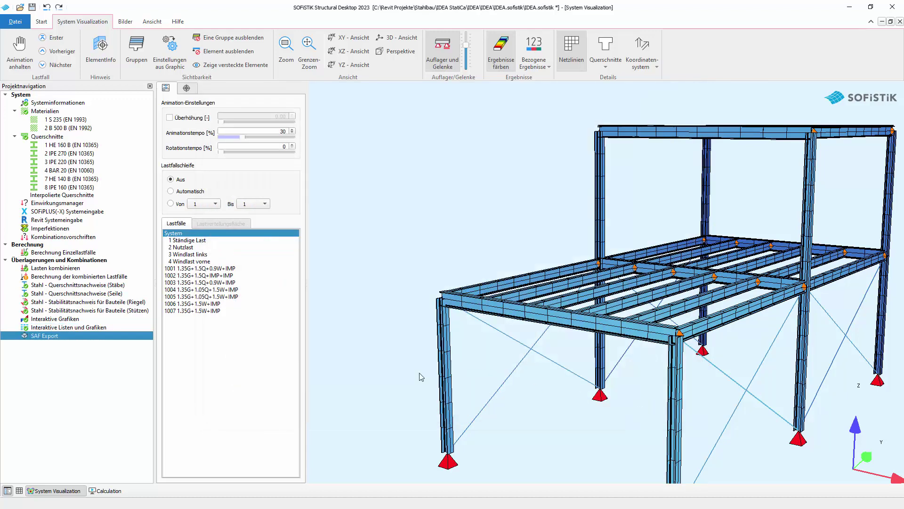
Review the SAF Export structural points and result load case settings, then cancel
{"action": "double_click", "coordinate": [69, 336]}
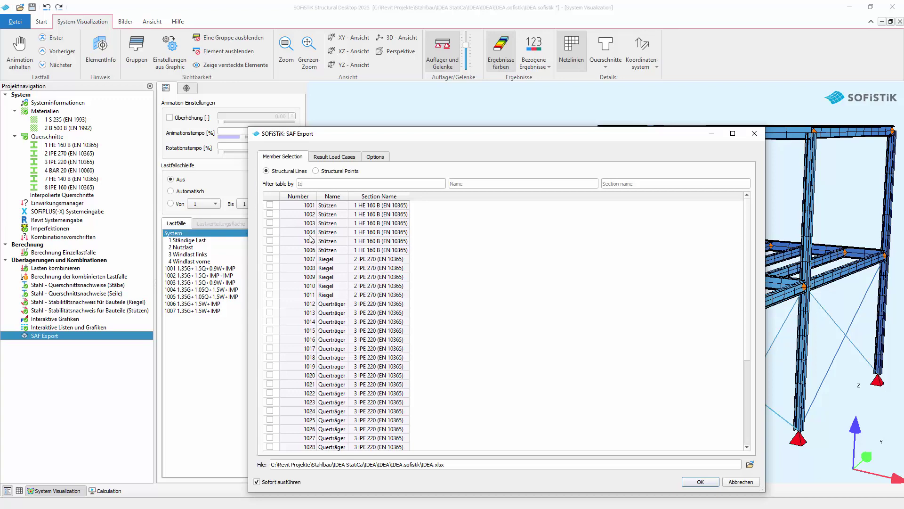
{"action": "left_click", "coordinate": [315, 171]}
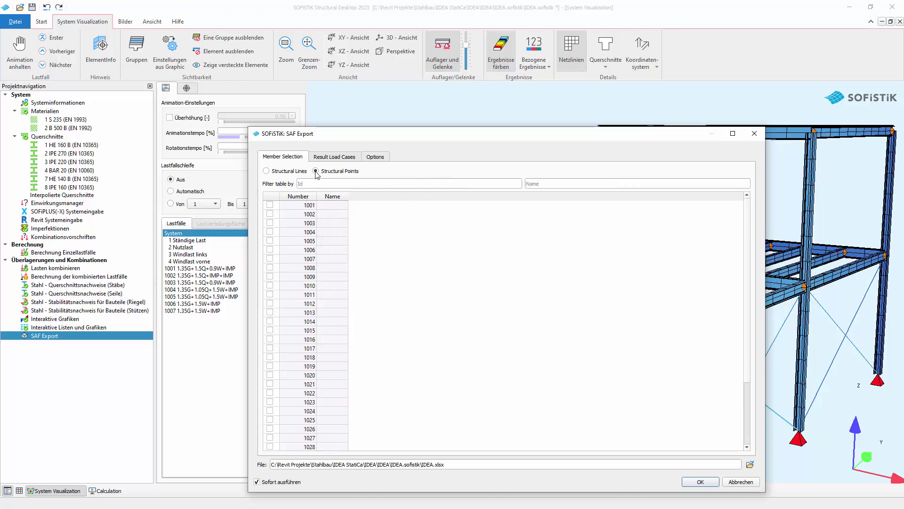
{"action": "left_click", "coordinate": [331, 159]}
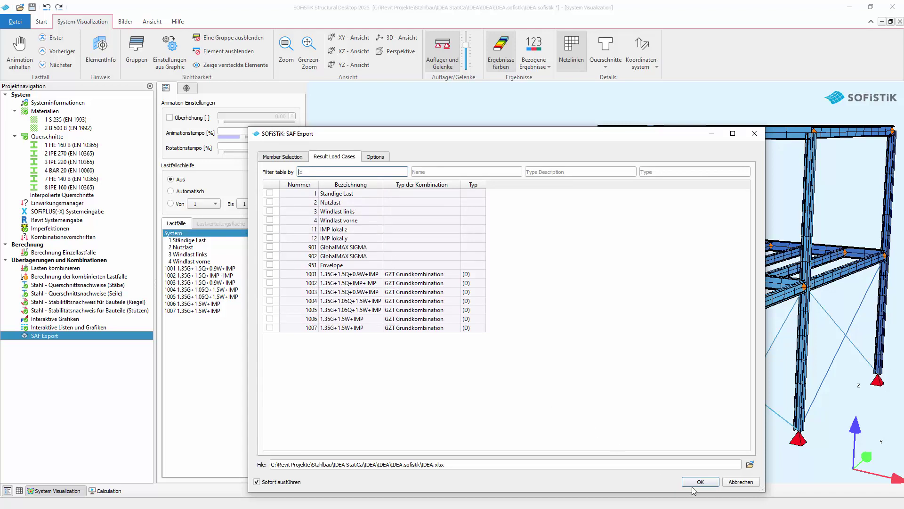
{"action": "left_click", "coordinate": [742, 481]}
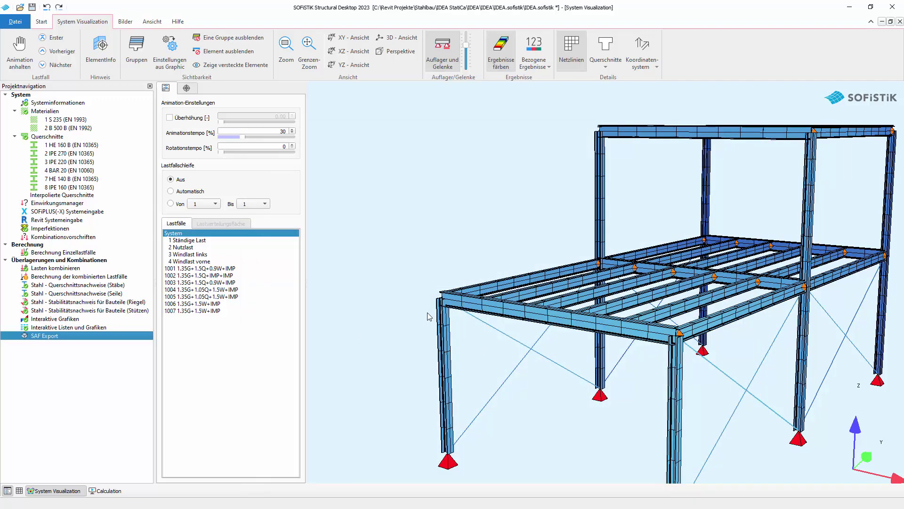
Inspect column 1006 and beam 2001 with ElementInfo, then reopen the SAF Export settings
{"action": "scroll", "coordinate": [428, 314], "scroll_direction": "up", "scroll_amount": 2}
{"action": "scroll", "coordinate": [424, 308], "scroll_direction": "up", "scroll_amount": 2}
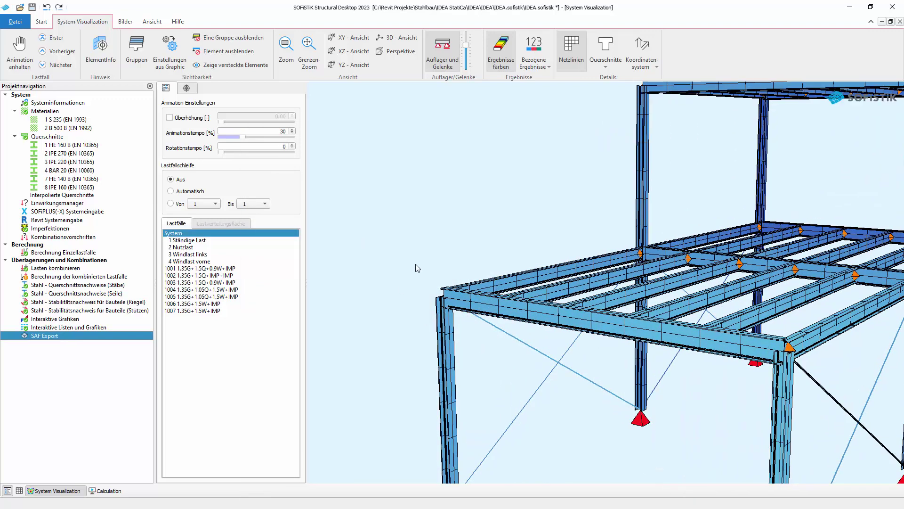
{"action": "left_click", "coordinate": [100, 47]}
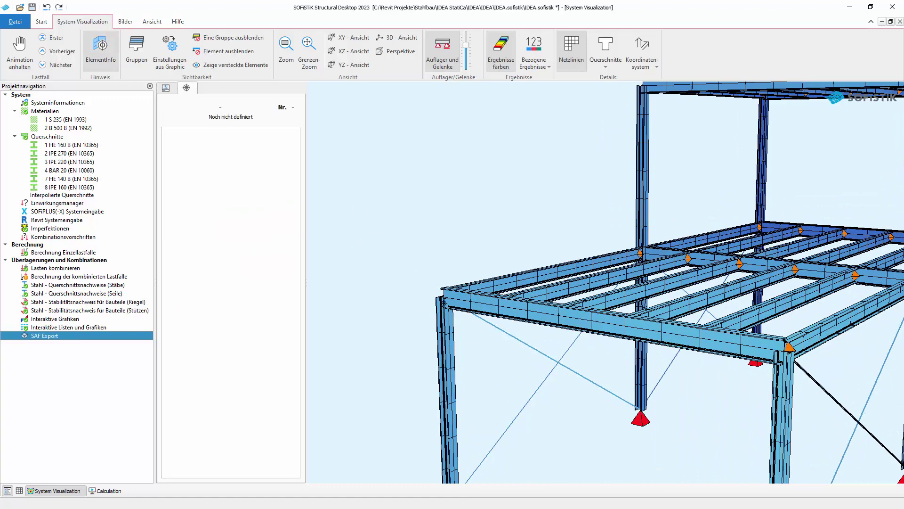
{"action": "left_click", "coordinate": [447, 315]}
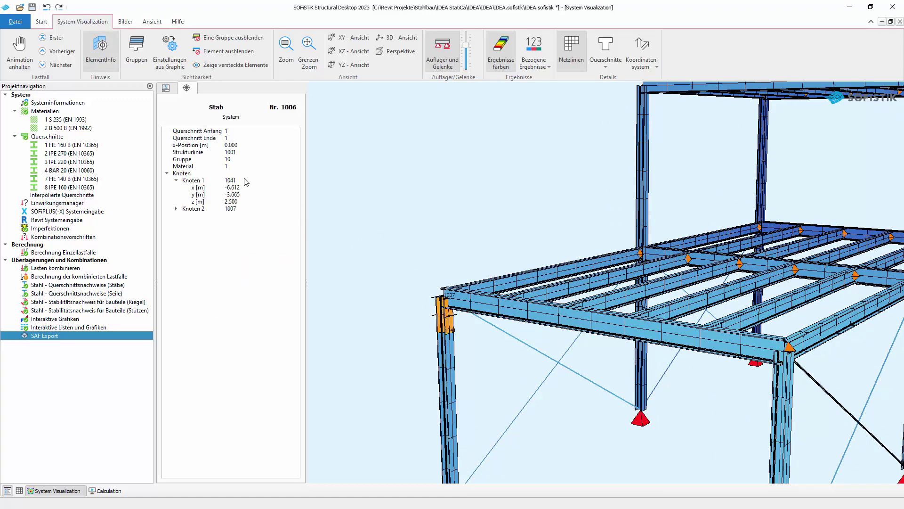
{"action": "left_click", "coordinate": [461, 299]}
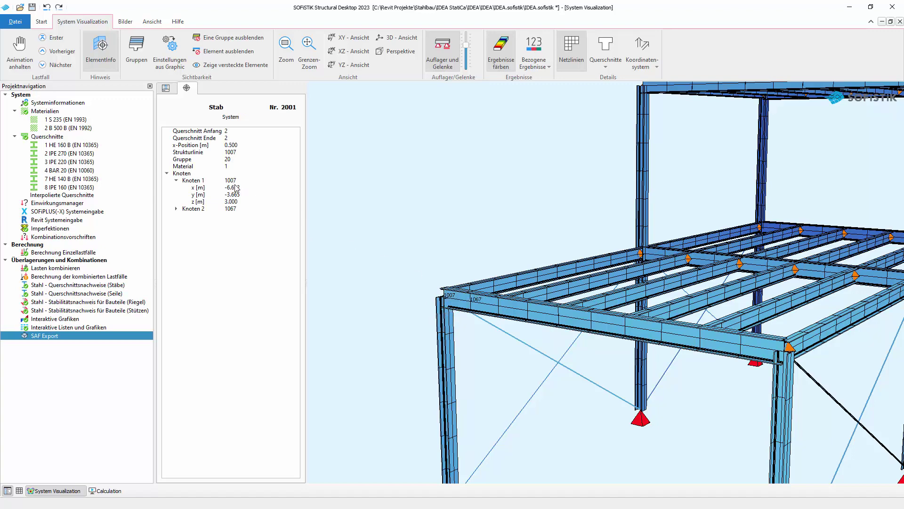
{"action": "double_click", "coordinate": [75, 337]}
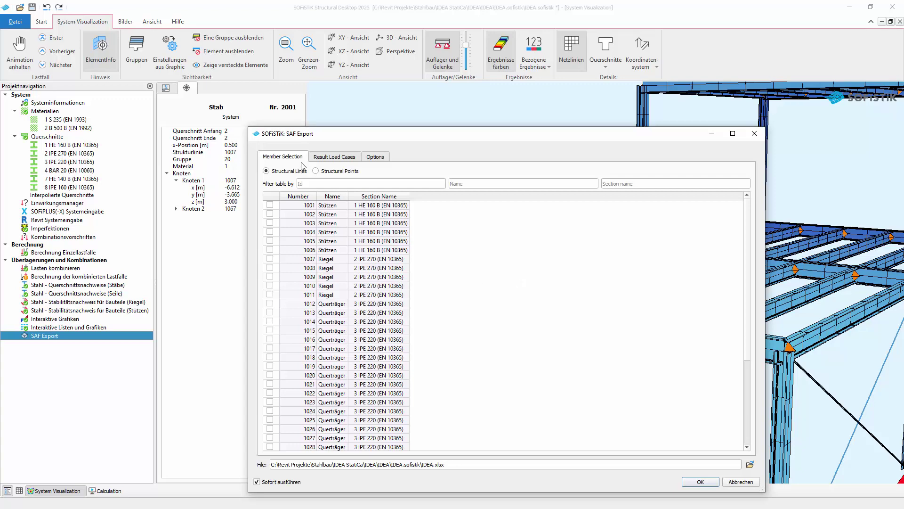
Export structural point 1007 with load combinations 1001–1007 selected
{"action": "left_click", "coordinate": [315, 170]}
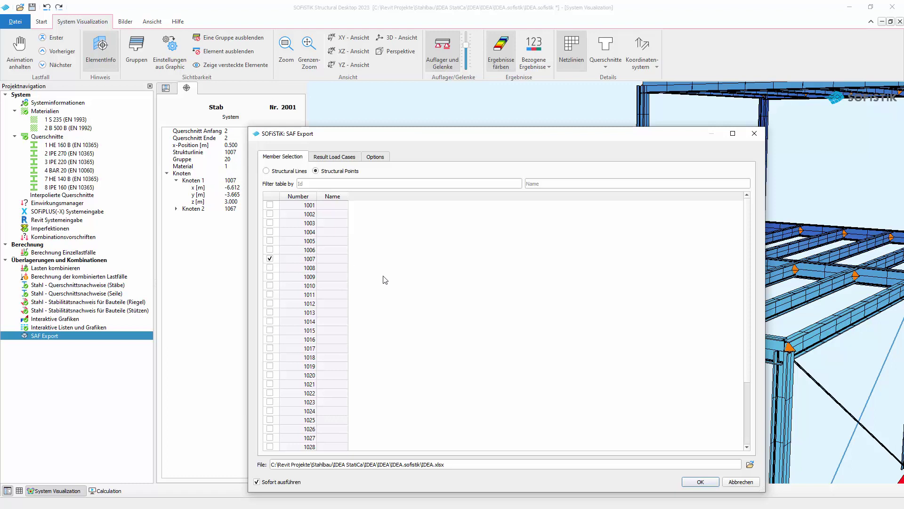
{"action": "left_click", "coordinate": [335, 160]}
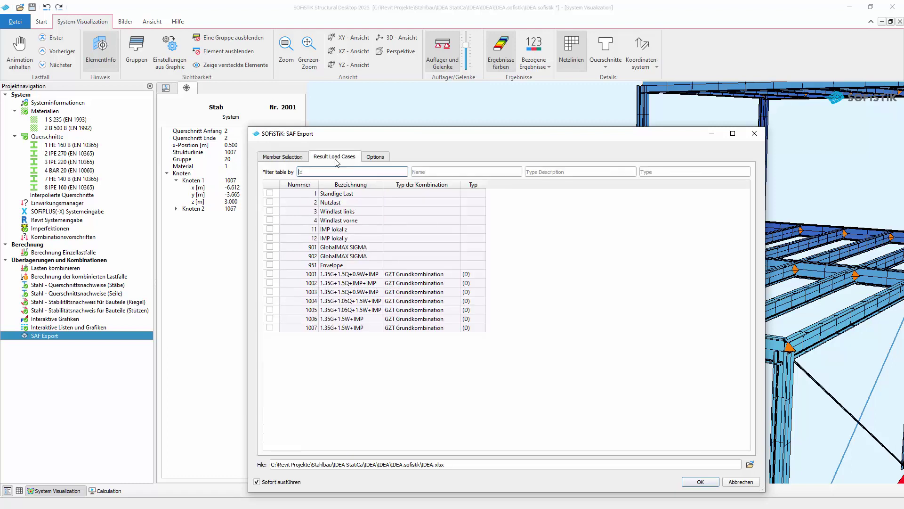
{"action": "left_click", "coordinate": [270, 275]}
{"action": "left_click", "coordinate": [270, 282]}
{"action": "left_click", "coordinate": [269, 292]}
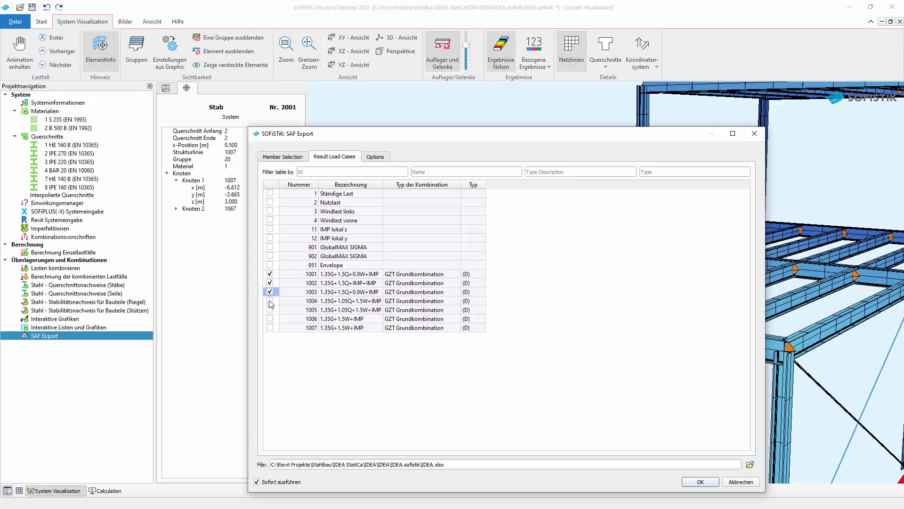
{"action": "left_click", "coordinate": [270, 301]}
{"action": "left_click", "coordinate": [270, 319]}
Check the export coordinate system options and run the SAF export to IDEA.xlsx
{"action": "left_click", "coordinate": [383, 158]}
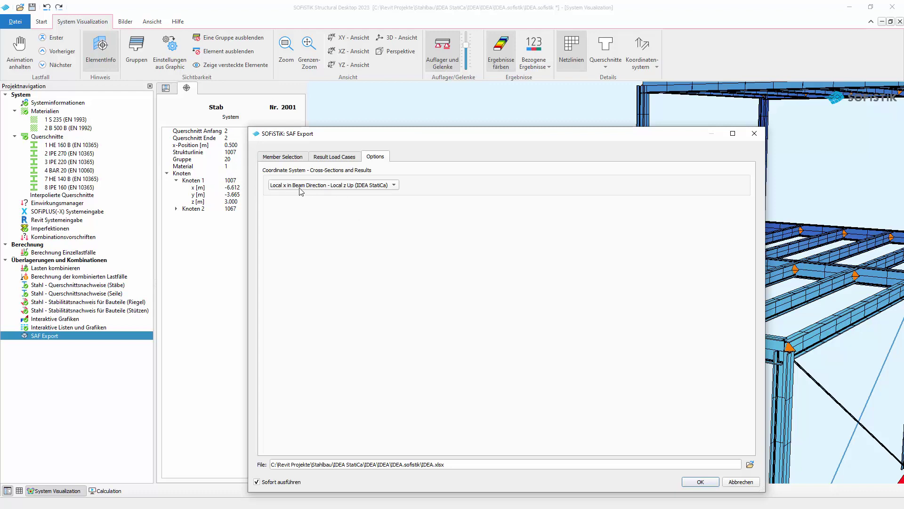
{"action": "left_click", "coordinate": [396, 188]}
{"action": "left_click", "coordinate": [700, 481]}
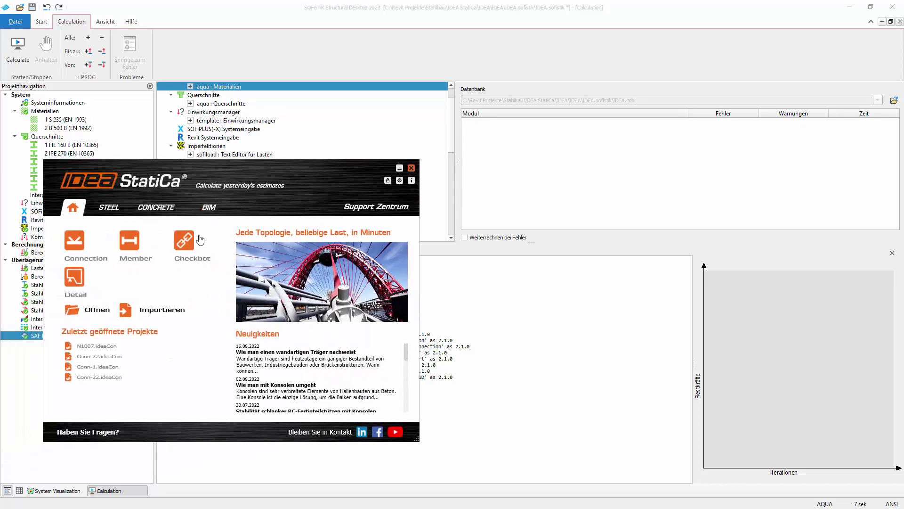
Start Checkbot and set up a new steel project named IDEA-REVIT-SOFiSTiK
{"action": "left_click", "coordinate": [188, 248]}
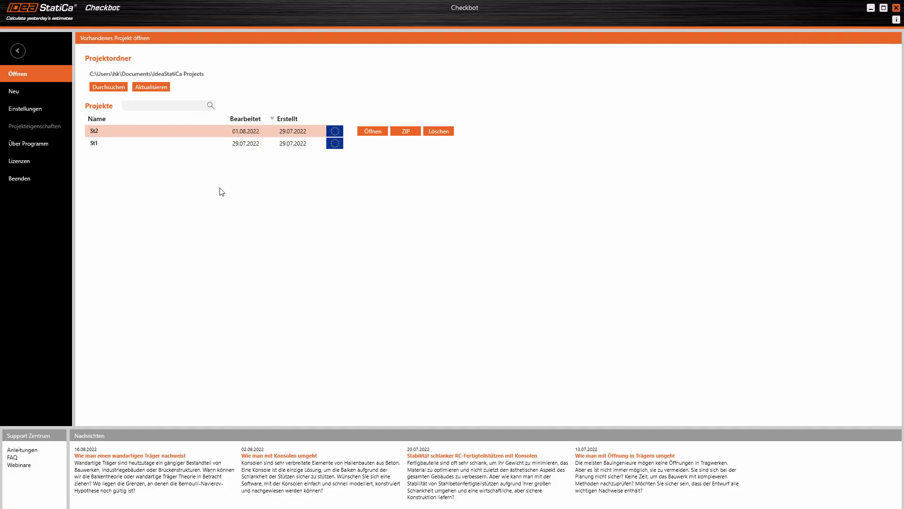
{"action": "left_click", "coordinate": [36, 93]}
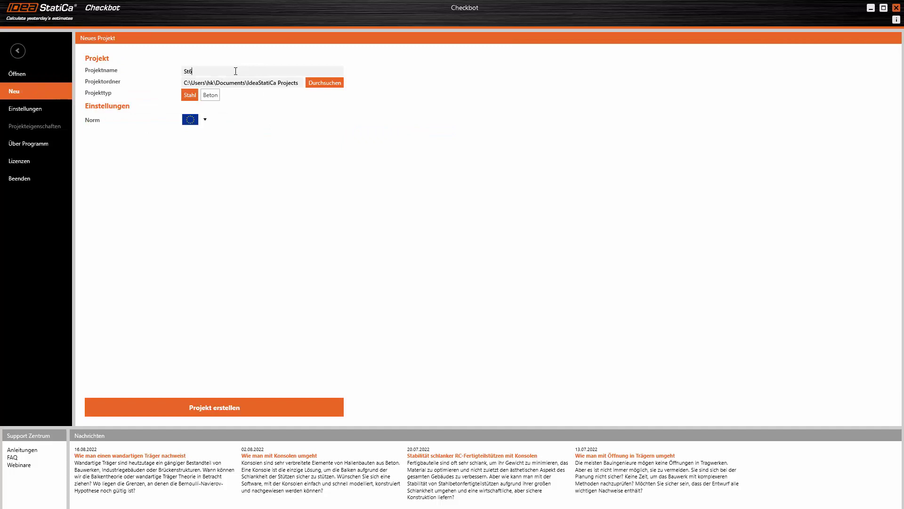
{"action": "key", "text": "BackSpace"}
{"action": "key", "text": "BackSpace"}
{"action": "key", "text": "BackSpace"}
{"action": "type", "text": "IT-SOF"}
{"action": "type", "text": "iST"}
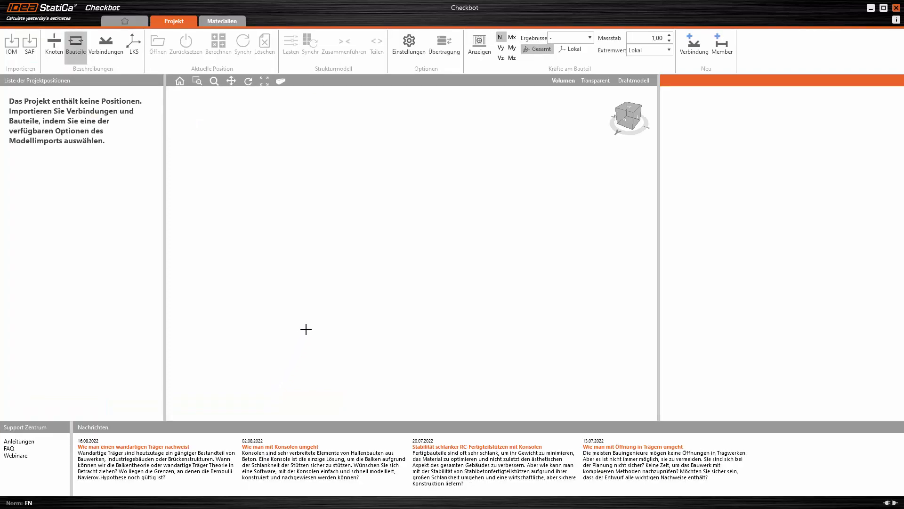
Import the SAF file IDEA.xlsx from Stahlbau\IDEA StatiCa\IDEA\IDEA.sofistik
{"action": "left_click", "coordinate": [31, 43]}
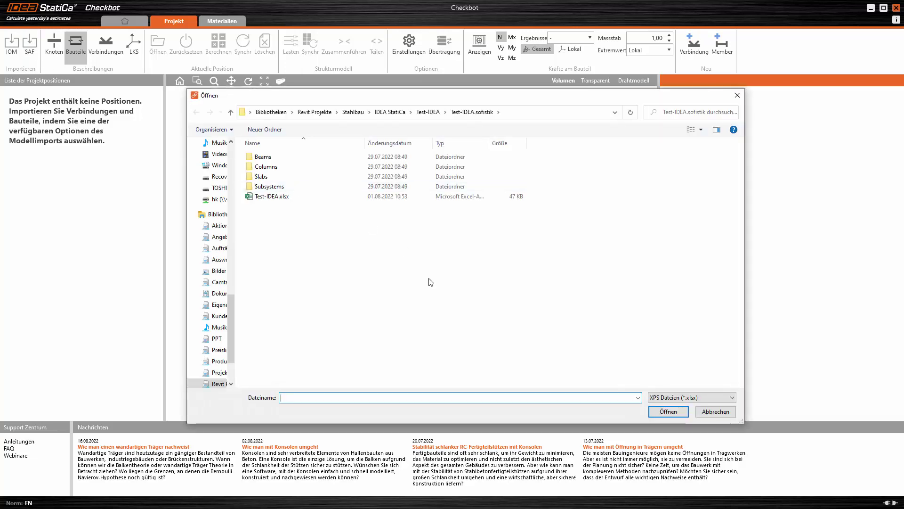
{"action": "left_click", "coordinate": [347, 113]}
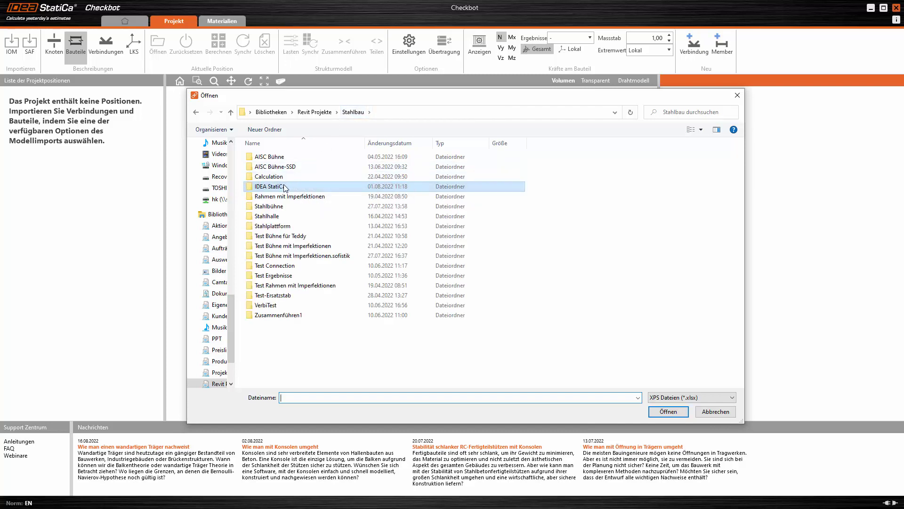
{"action": "double_click", "coordinate": [283, 186]}
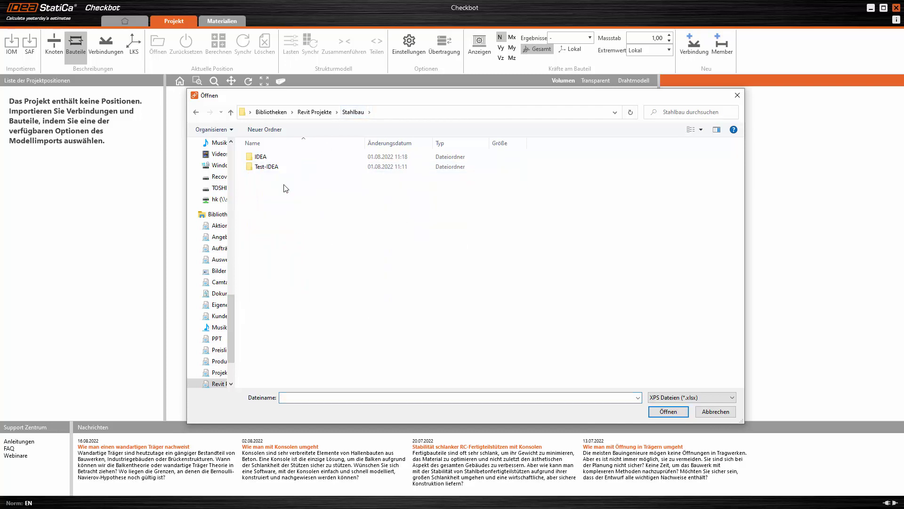
{"action": "double_click", "coordinate": [262, 158]}
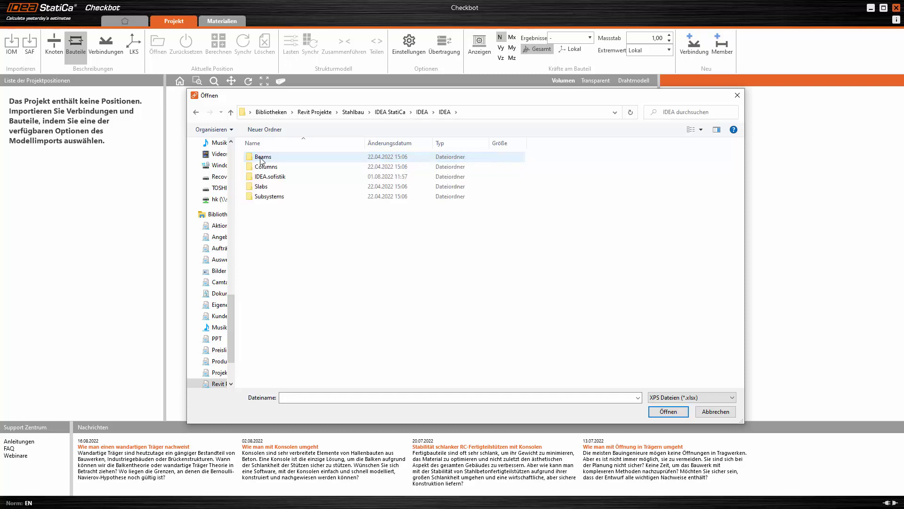
{"action": "double_click", "coordinate": [269, 177]}
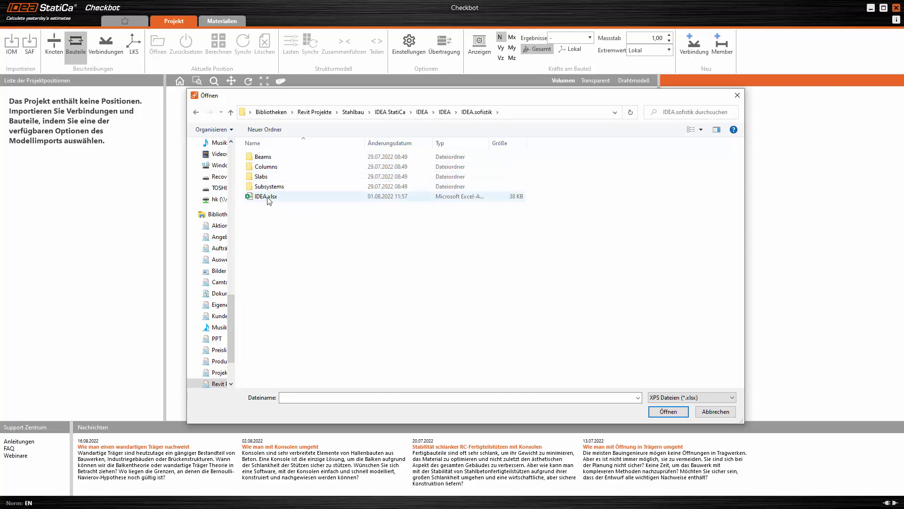
{"action": "left_click", "coordinate": [270, 197]}
{"action": "left_click", "coordinate": [668, 412]}
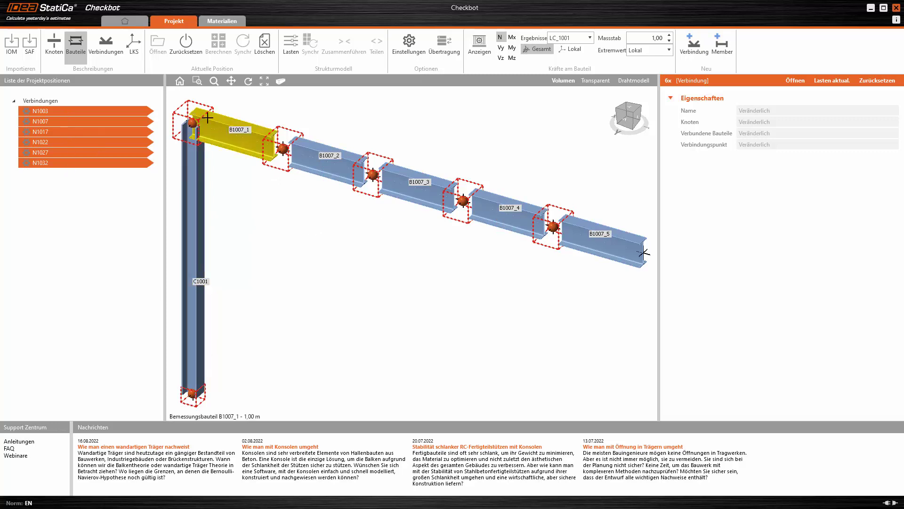
Look through connections N1003 and N1017, then select N1007 at the column top
{"action": "left_click", "coordinate": [61, 119]}
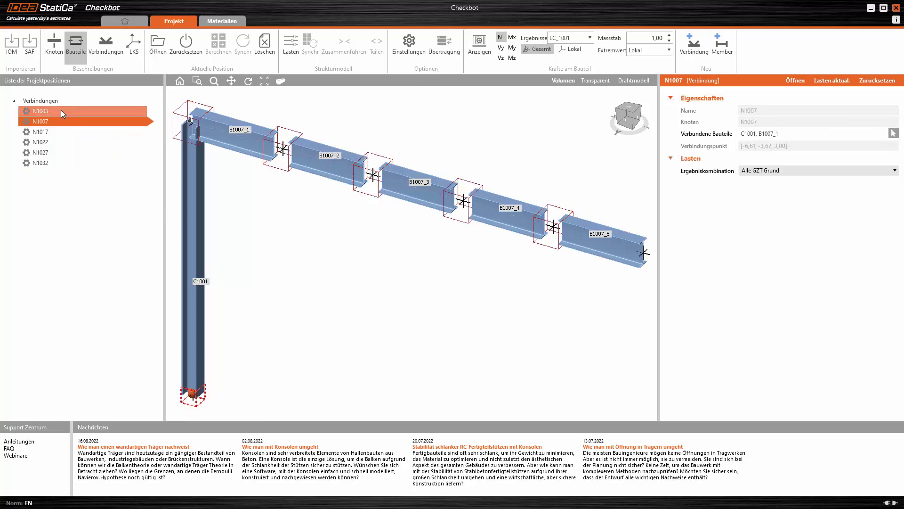
{"action": "left_click", "coordinate": [63, 121]}
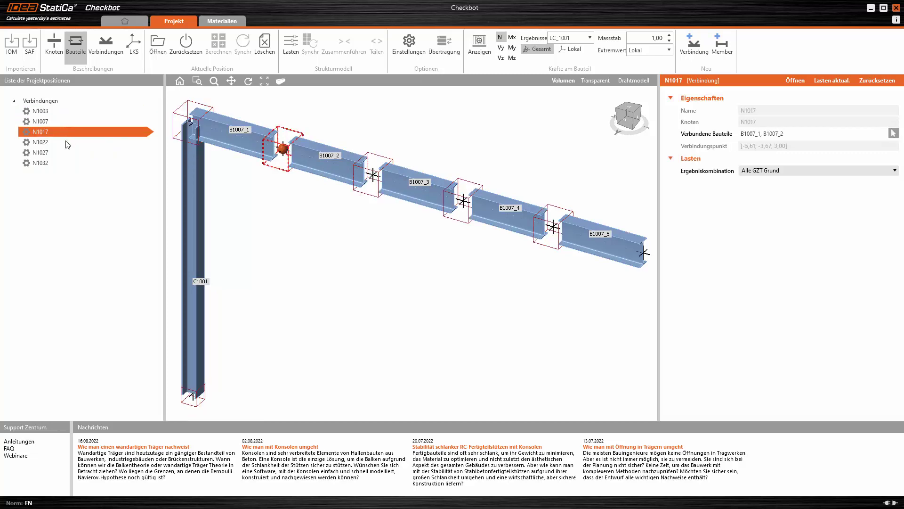
{"action": "left_click", "coordinate": [64, 142]}
{"action": "left_click", "coordinate": [64, 121]}
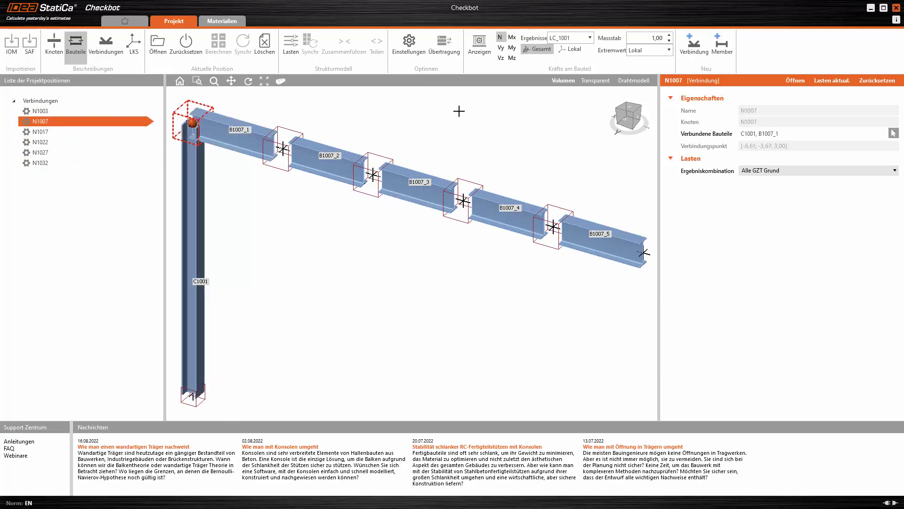
Keep LC_1001 as the displayed results and switch back to the SOFiSTiK export log
{"action": "left_click", "coordinate": [590, 39]}
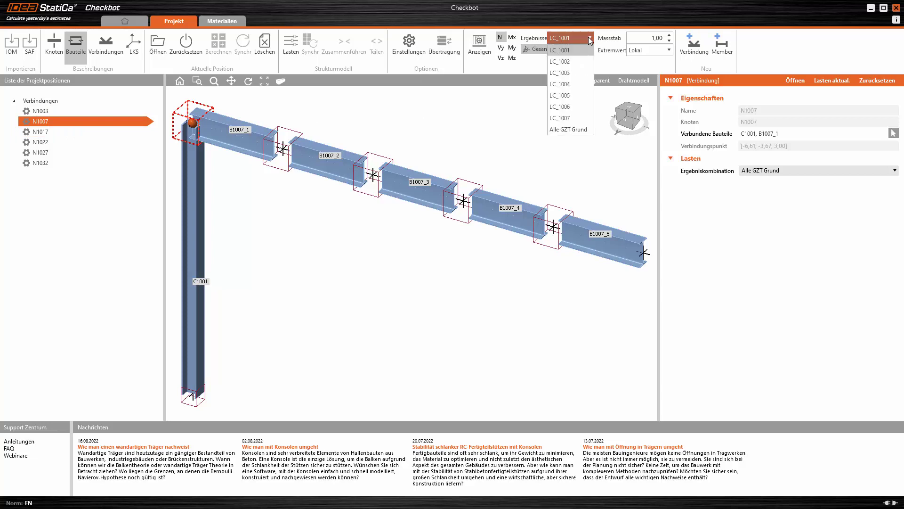
{"action": "left_click", "coordinate": [590, 50]}
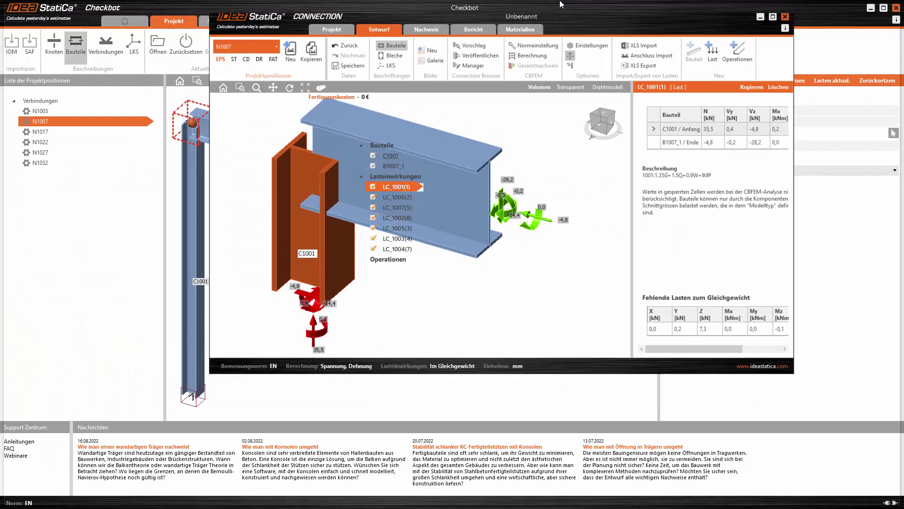
{"action": "left_click_drag", "start_coordinate": [515, 22], "coordinate": [550, 9]}
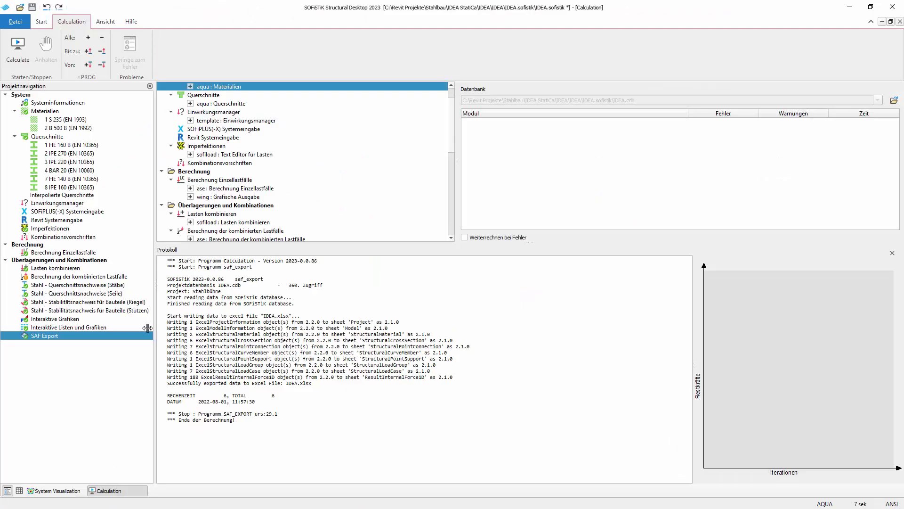
Open Interaktive Grafiken to show the combination 1001 My, Vz and Nx diagrams
{"action": "left_click", "coordinate": [57, 318]}
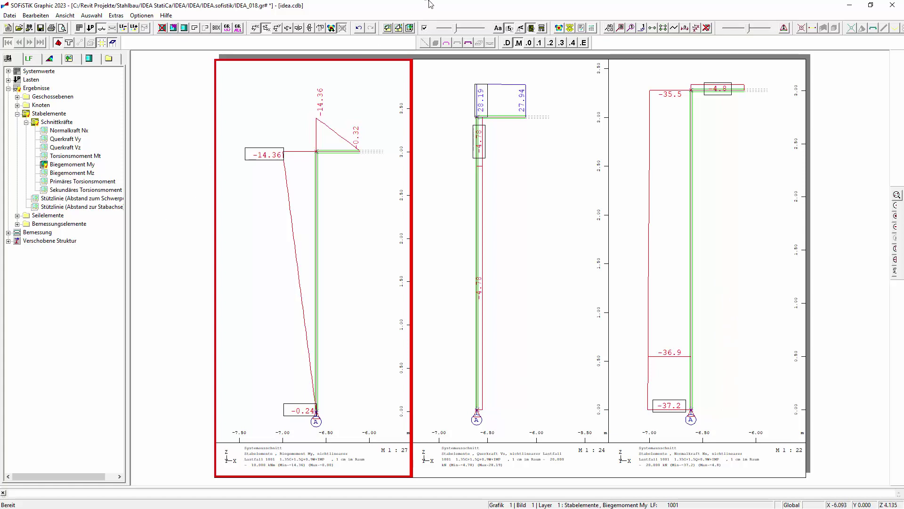
Move the SOFiSTiK Graphic window aside to review the column's force diagrams
{"action": "left_click_drag", "start_coordinate": [429, 5], "coordinate": [196, 83]}
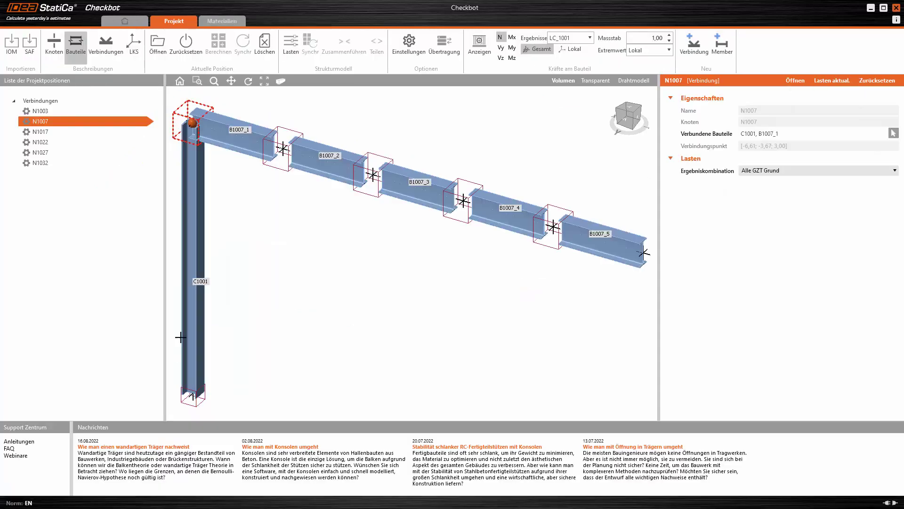
Export N1007 as a single project to IDEA-REVIT-SOFiSTiK\Connections, then close Connection unsaved and exit Checkbot
{"action": "right_click", "coordinate": [78, 125]}
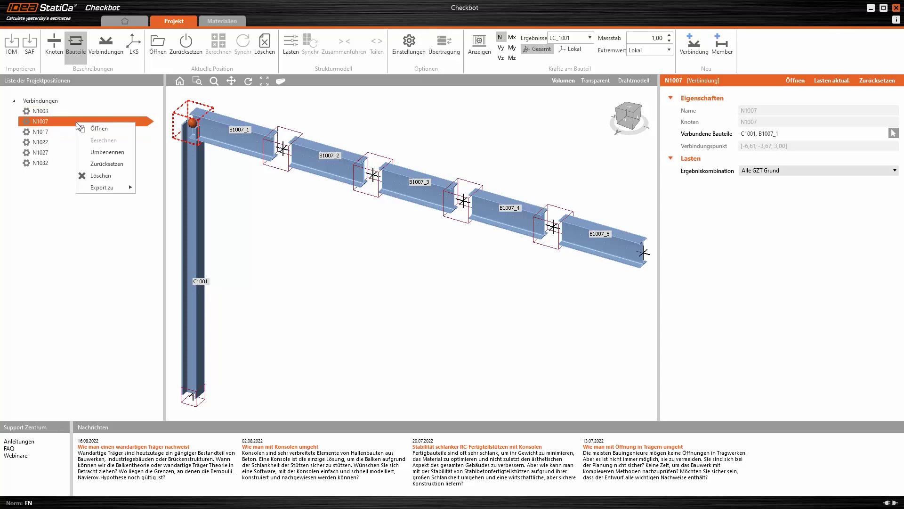
{"action": "mouse_move", "coordinate": [103, 188]}
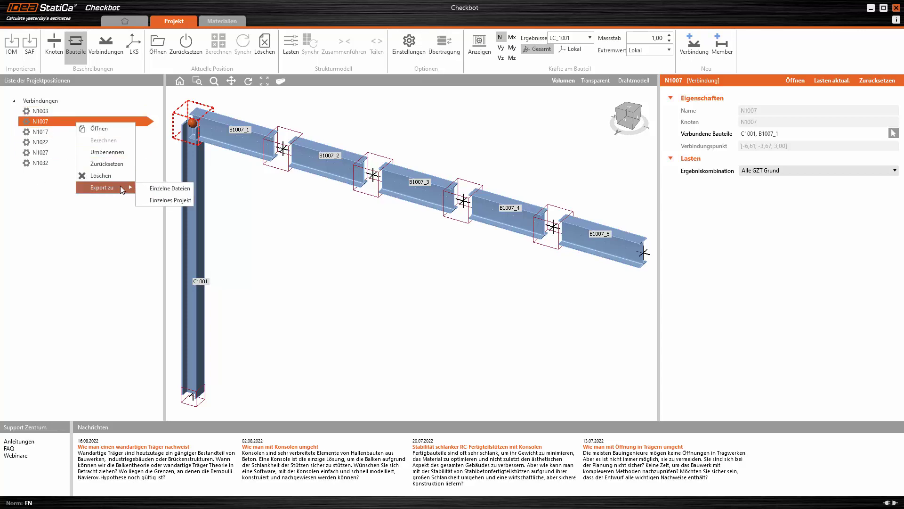
{"action": "left_click", "coordinate": [166, 188]}
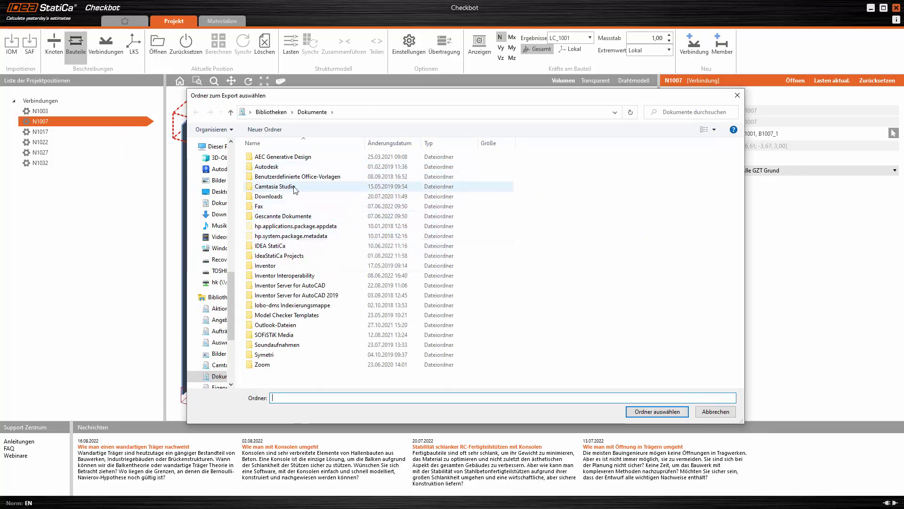
{"action": "double_click", "coordinate": [277, 257]}
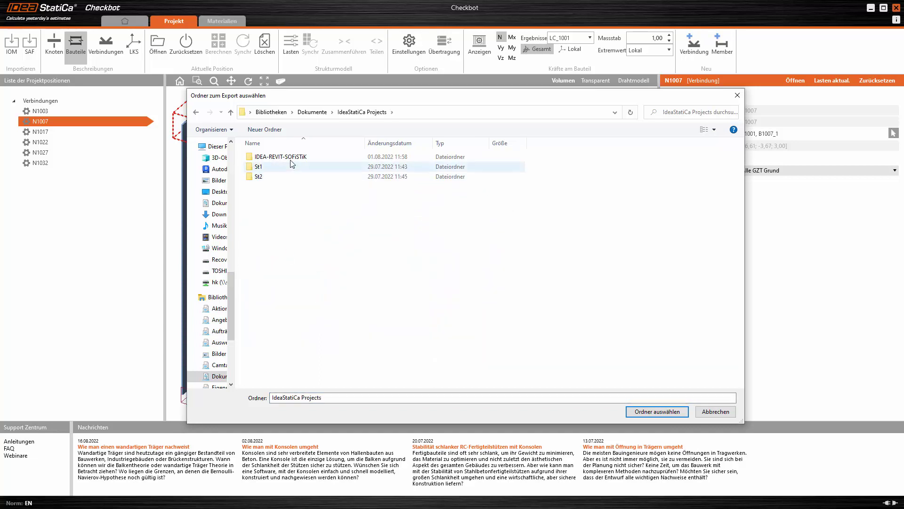
{"action": "double_click", "coordinate": [289, 158]}
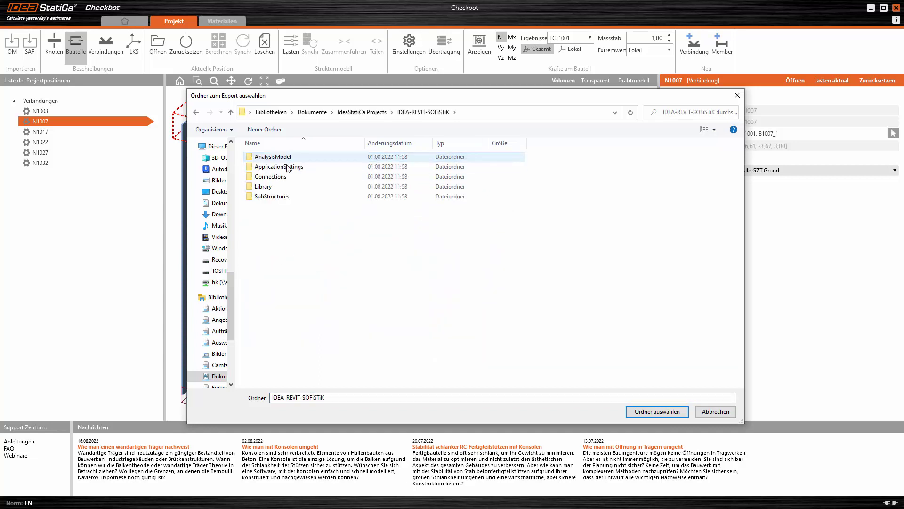
{"action": "left_click", "coordinate": [282, 178]}
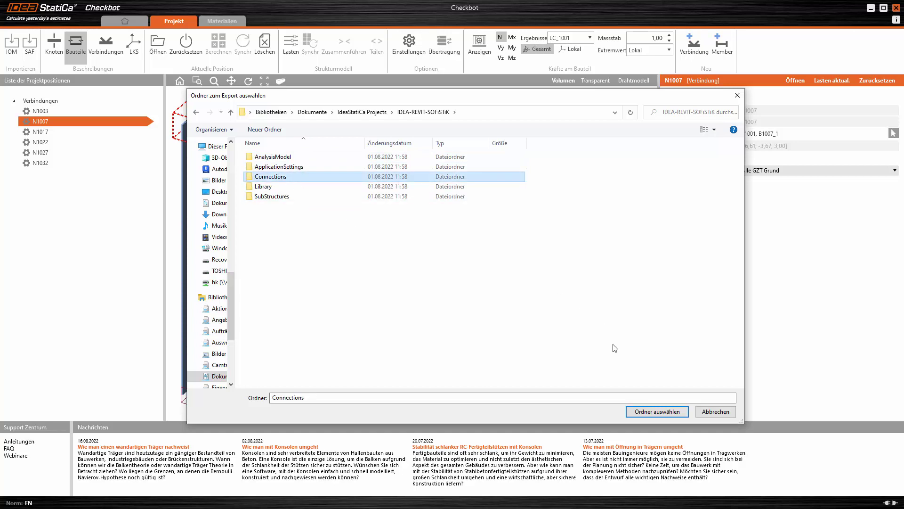
{"action": "left_click", "coordinate": [657, 412]}
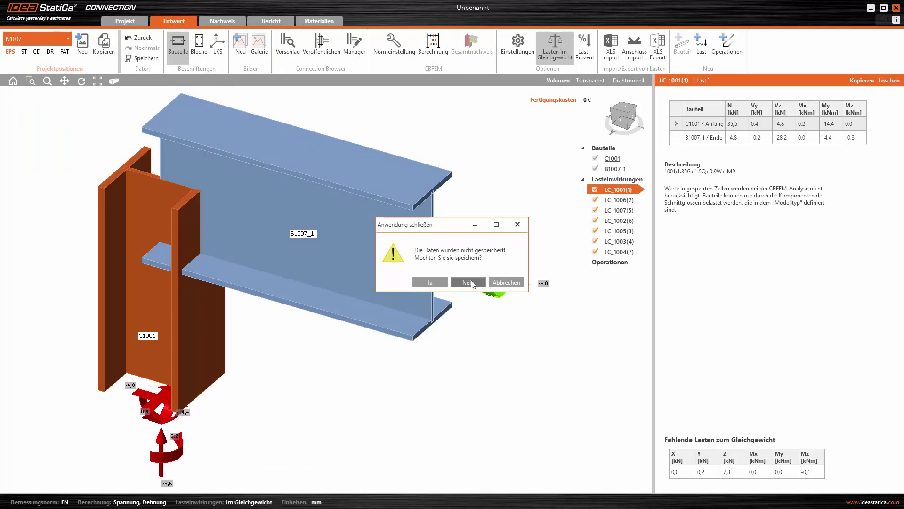
{"action": "left_click", "coordinate": [466, 283]}
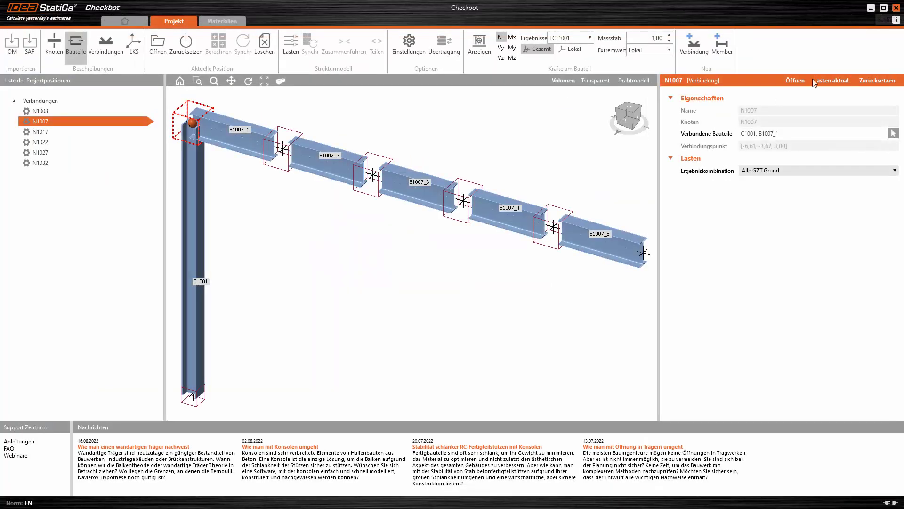
{"action": "left_click", "coordinate": [895, 8]}
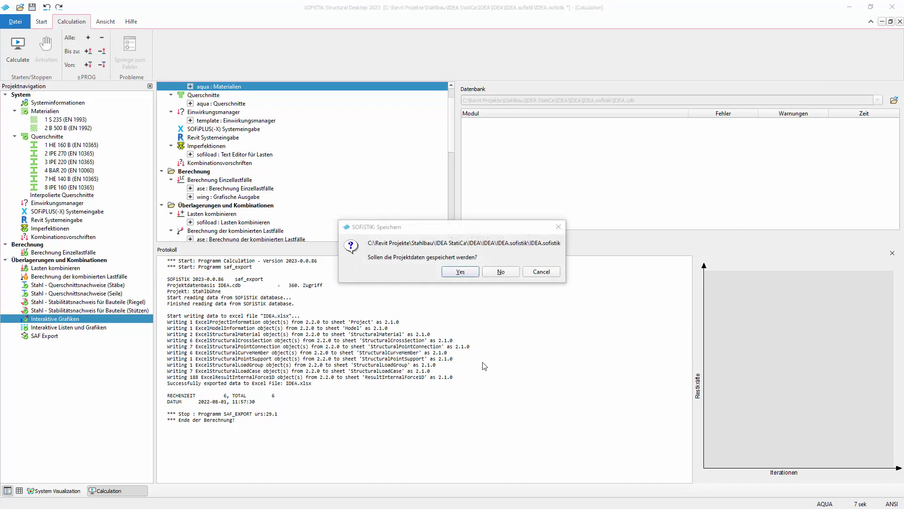
Answer the SOFiSTiK save-project-data prompt so SOFiSTiK closes, returning to Revit
{"action": "left_click", "coordinate": [543, 272]}
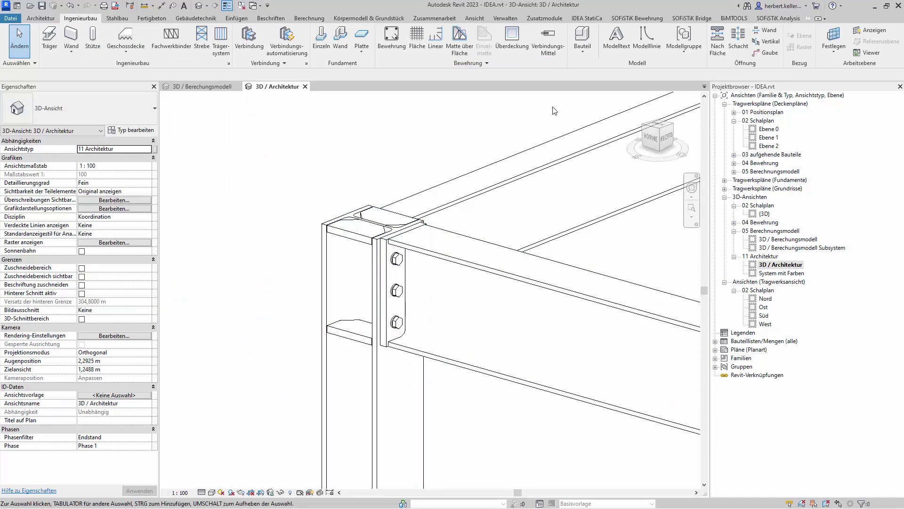
Launch Checkbot from Revit's IDEA StatiCa ribbon tab
{"action": "left_click", "coordinate": [588, 18]}
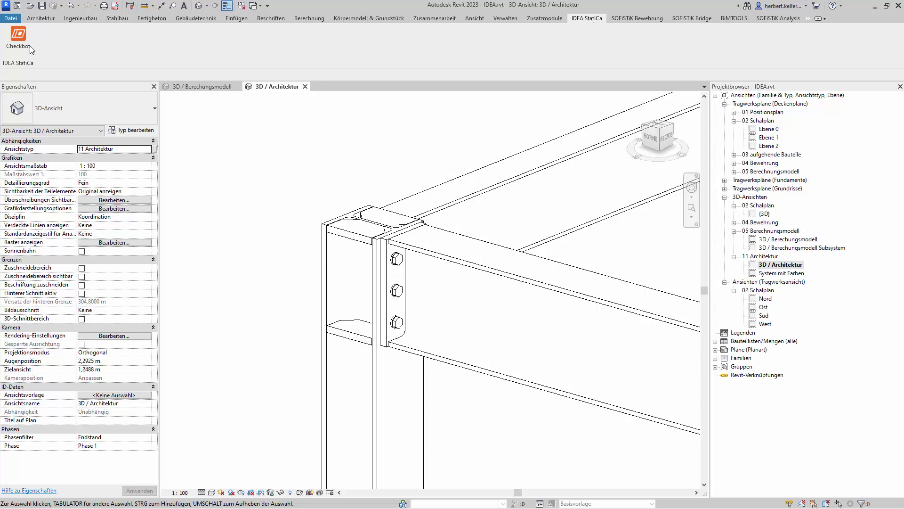
{"action": "left_click", "coordinate": [18, 39]}
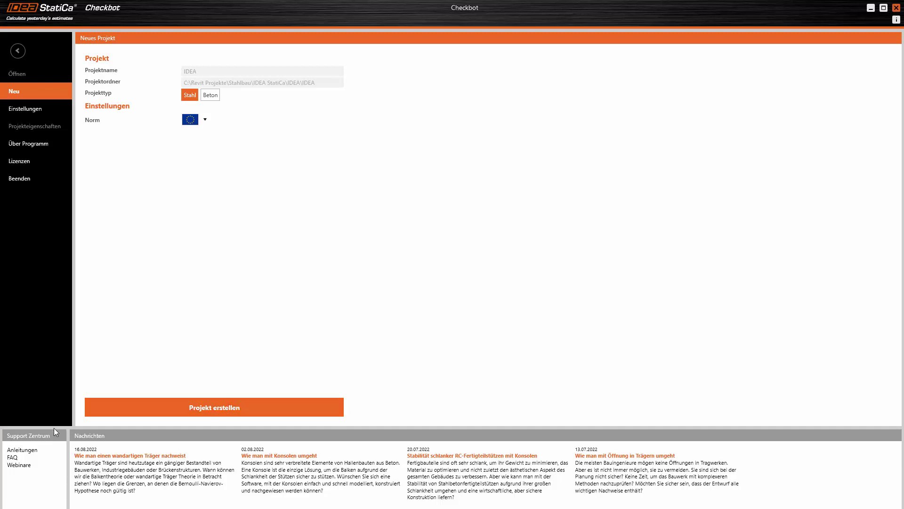
Create the steel project IDEA and begin a single-connection import (Importieren > Eine)
{"action": "left_click", "coordinate": [230, 405]}
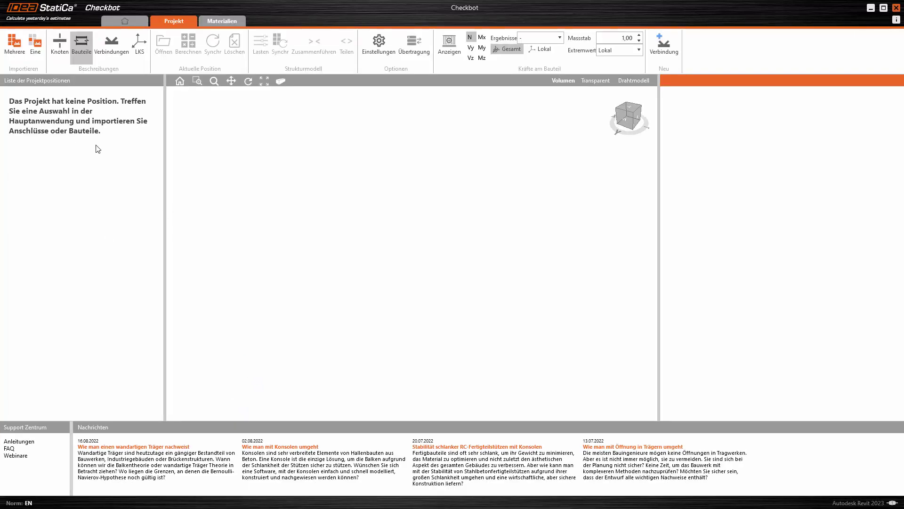
{"action": "left_click", "coordinate": [38, 46]}
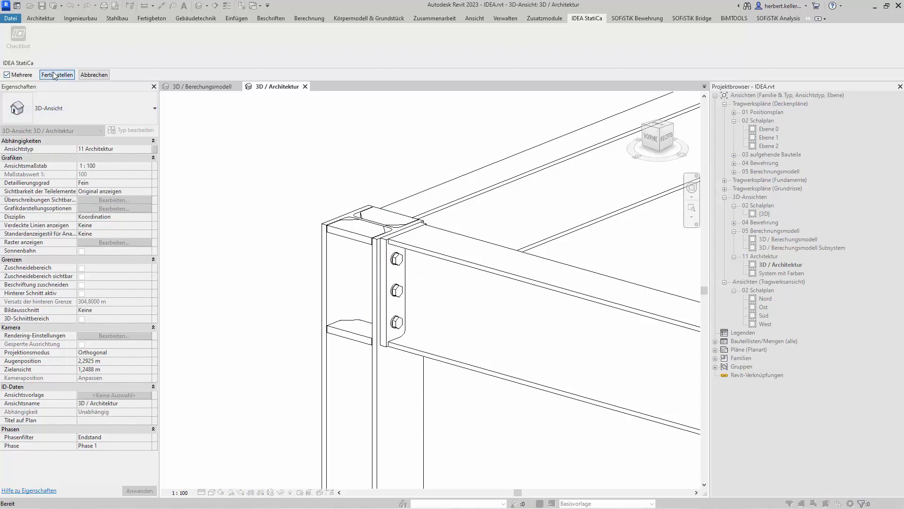
Finish picking Conn-1 (M1–M2) in Revit and import it with its 16 recommended welds
{"action": "left_click", "coordinate": [54, 73]}
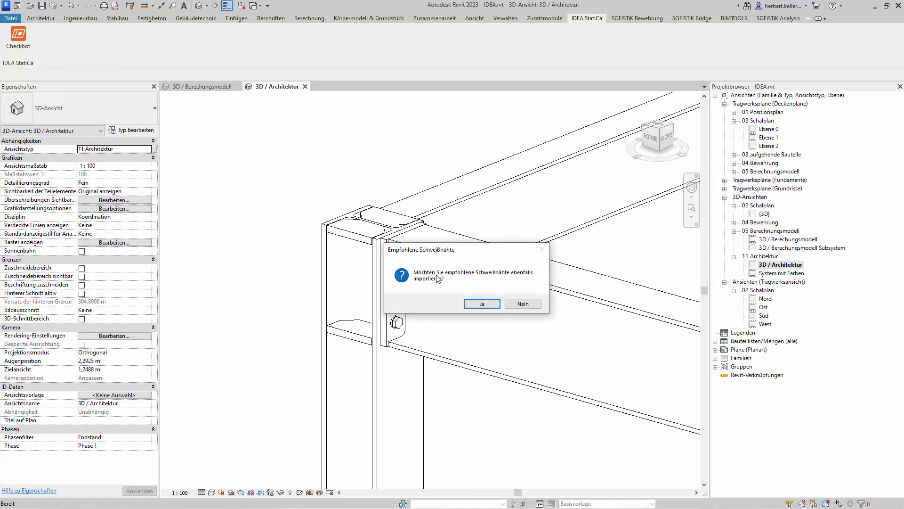
{"action": "left_click", "coordinate": [482, 304]}
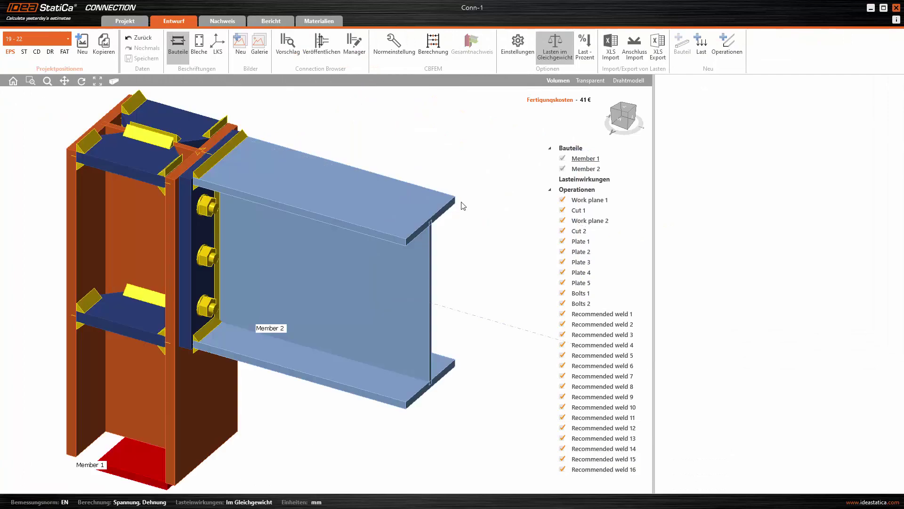
Orbit the connection model and change the weld type of Recommended weld 5
{"action": "scroll", "coordinate": [463, 206], "scroll_direction": "down", "scroll_amount": 2}
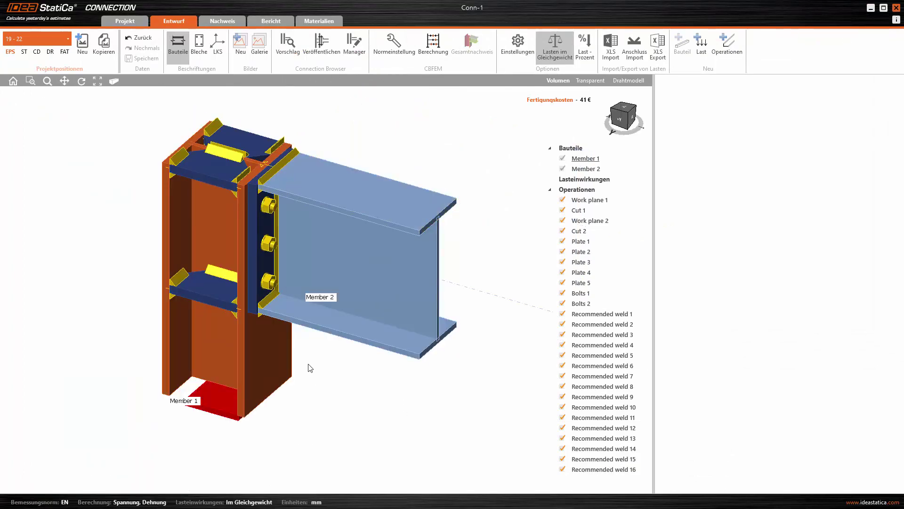
{"action": "scroll", "coordinate": [389, 389], "scroll_direction": "up", "scroll_amount": 3}
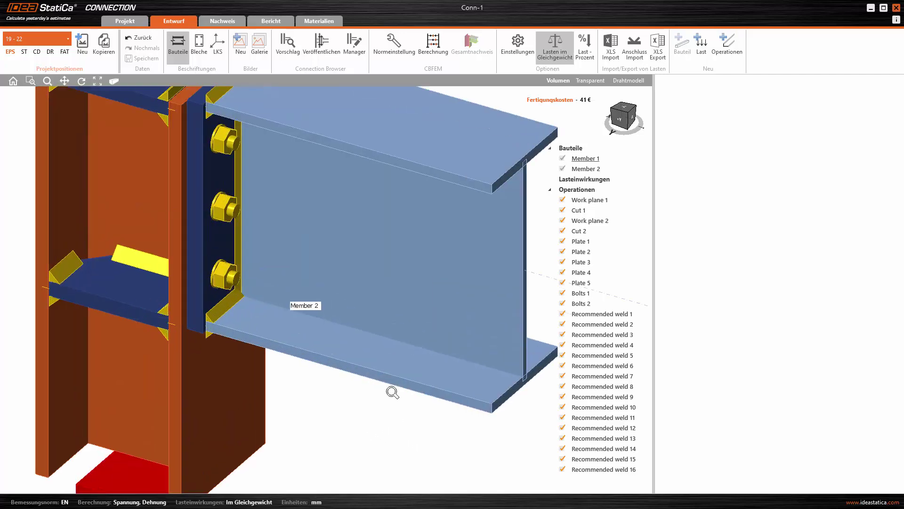
{"action": "scroll", "coordinate": [411, 408], "scroll_direction": "down", "scroll_amount": 1}
{"action": "scroll", "coordinate": [411, 417], "scroll_direction": "down", "scroll_amount": 1}
{"action": "mouse_move", "coordinate": [417, 402]}
{"action": "right_mouse_down"}
{"action": "mouse_move", "coordinate": [363, 391]}
{"action": "mouse_move", "coordinate": [400, 375]}
{"action": "mouse_move", "coordinate": [392, 378]}
{"action": "mouse_move", "coordinate": [401, 389]}
{"action": "right_mouse_up"}
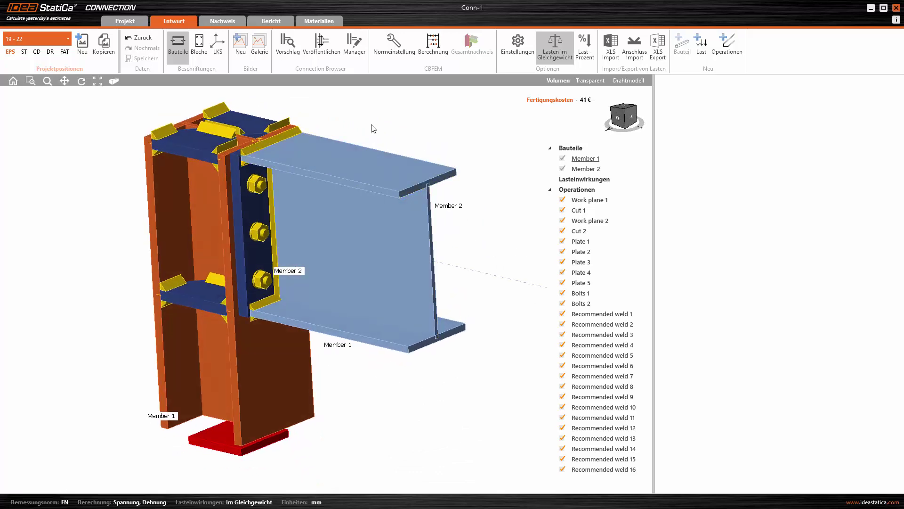
{"action": "mouse_move", "coordinate": [416, 127]}
{"action": "right_mouse_down"}
{"action": "mouse_move", "coordinate": [425, 123]}
{"action": "mouse_move", "coordinate": [343, 121]}
{"action": "right_mouse_up"}
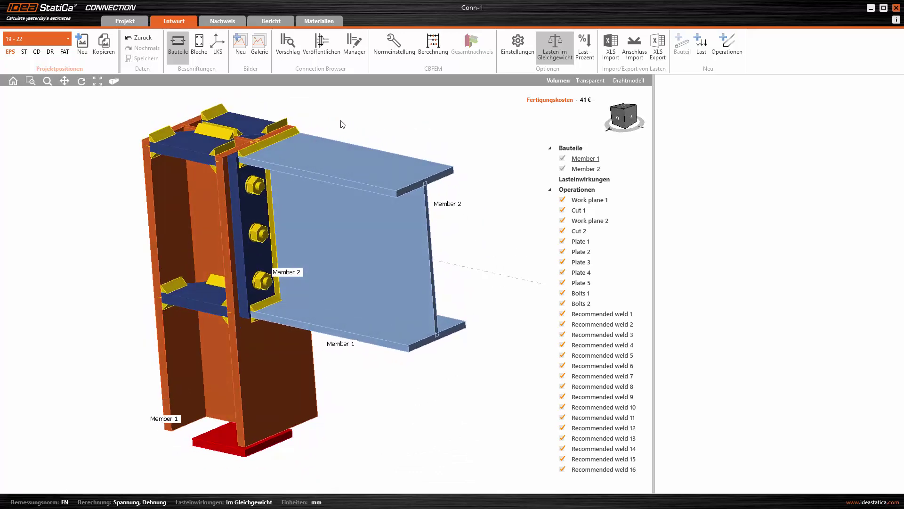
{"action": "left_click", "coordinate": [281, 126]}
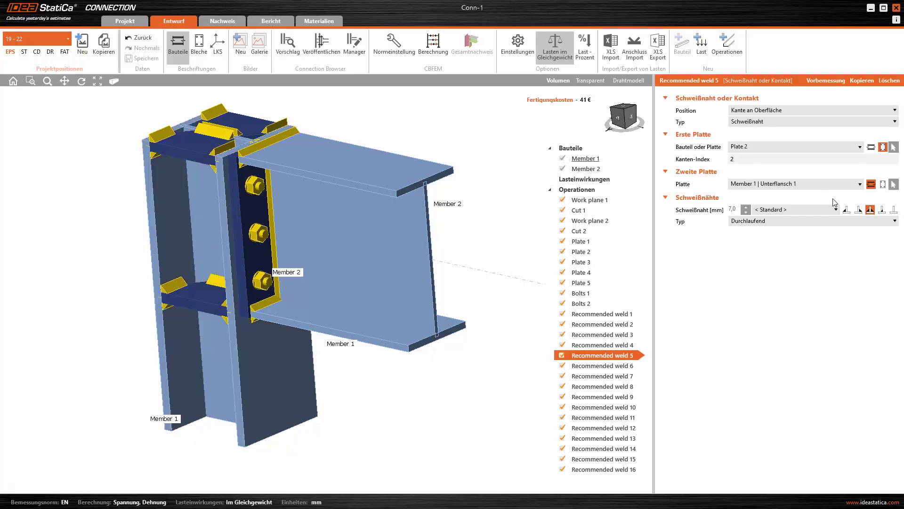
{"action": "left_click", "coordinate": [859, 210]}
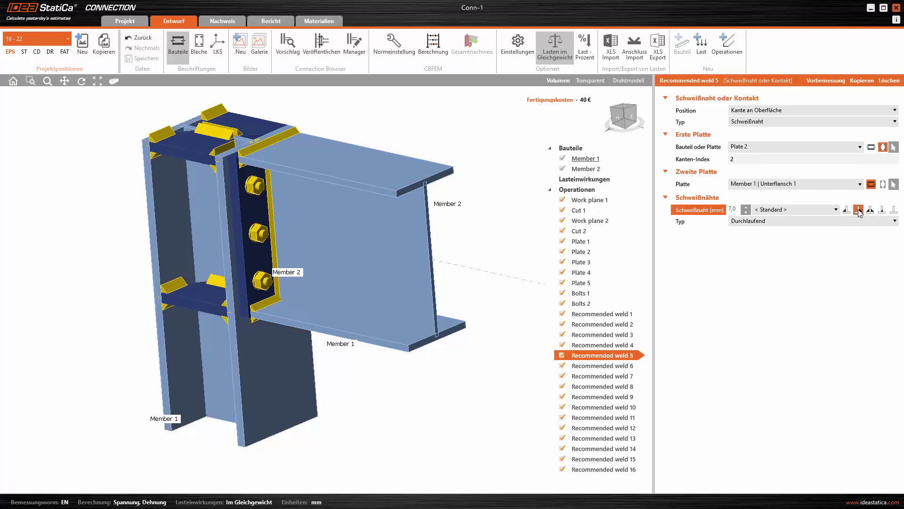
Change the weld type of Recommended welds 6, 9, 10 and 7
{"action": "left_click", "coordinate": [231, 149]}
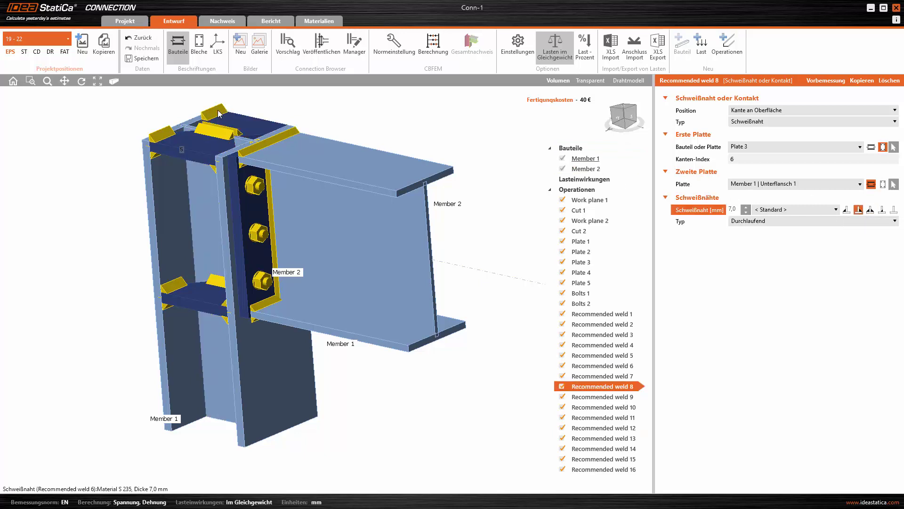
{"action": "left_click", "coordinate": [217, 130]}
{"action": "left_click", "coordinate": [858, 210]}
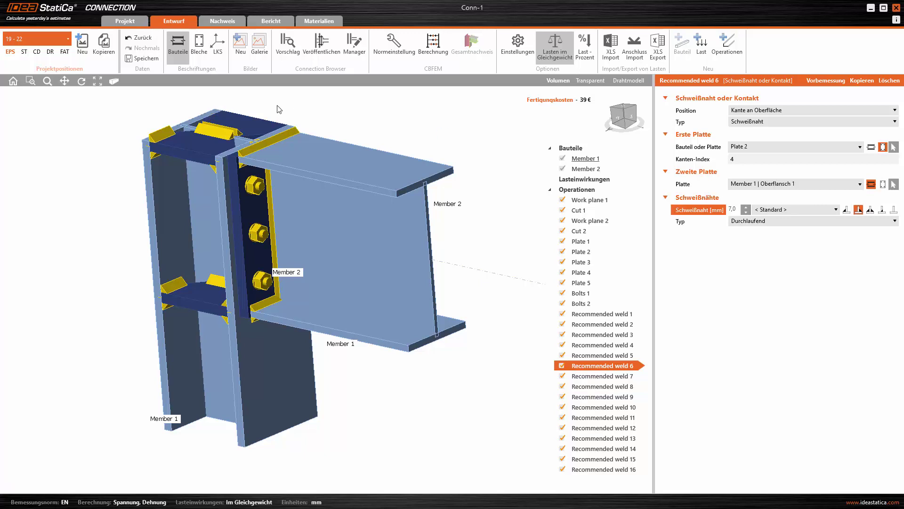
{"action": "left_click", "coordinate": [163, 132]}
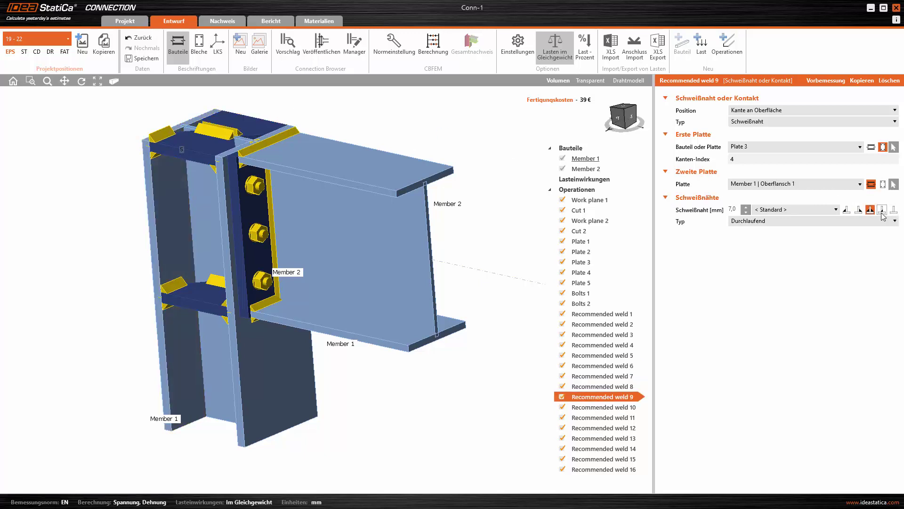
{"action": "left_click", "coordinate": [858, 210]}
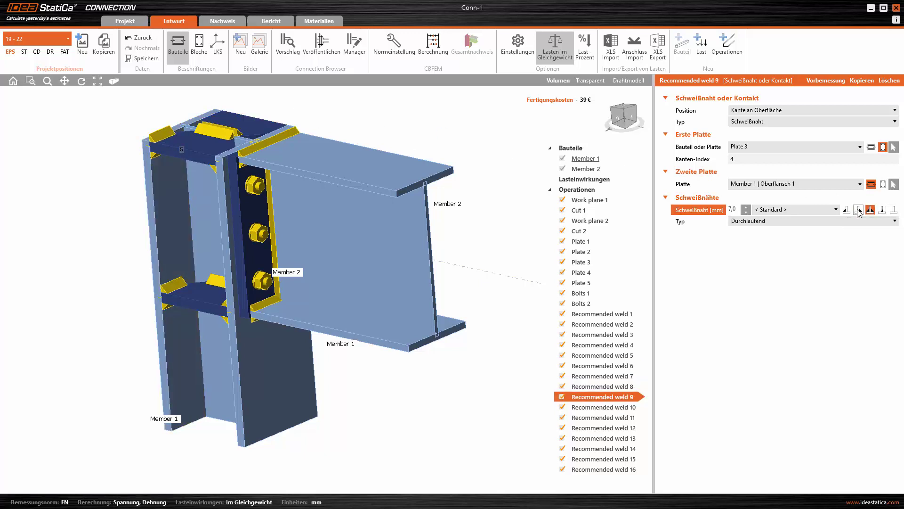
{"action": "left_click", "coordinate": [213, 132]}
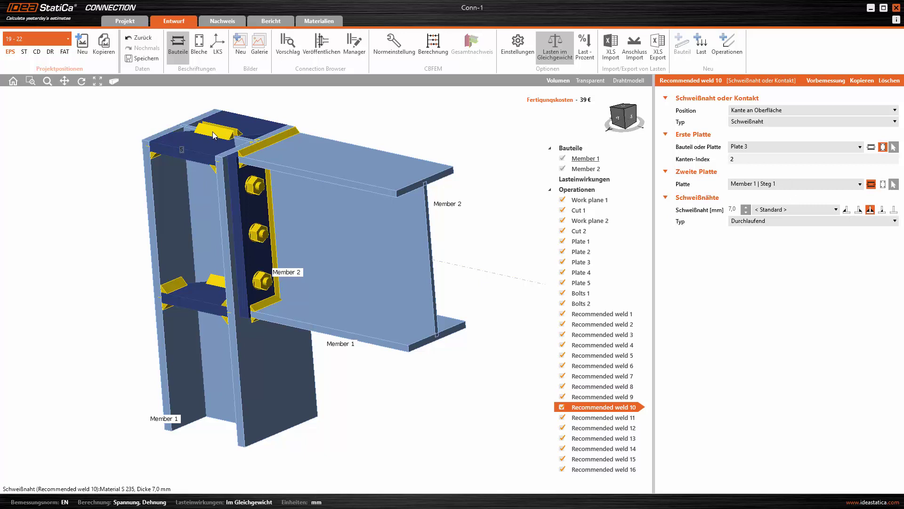
{"action": "left_click", "coordinate": [858, 209]}
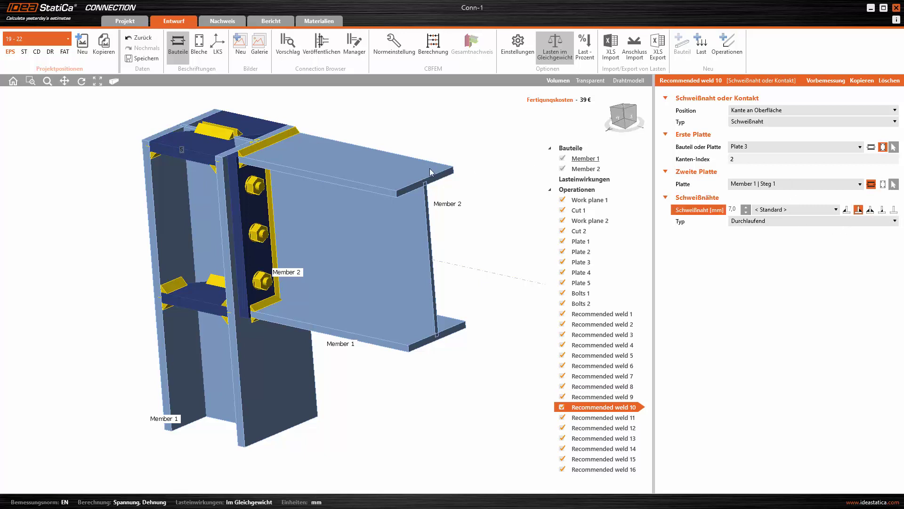
{"action": "left_click", "coordinate": [233, 132]}
{"action": "left_click", "coordinate": [858, 210]}
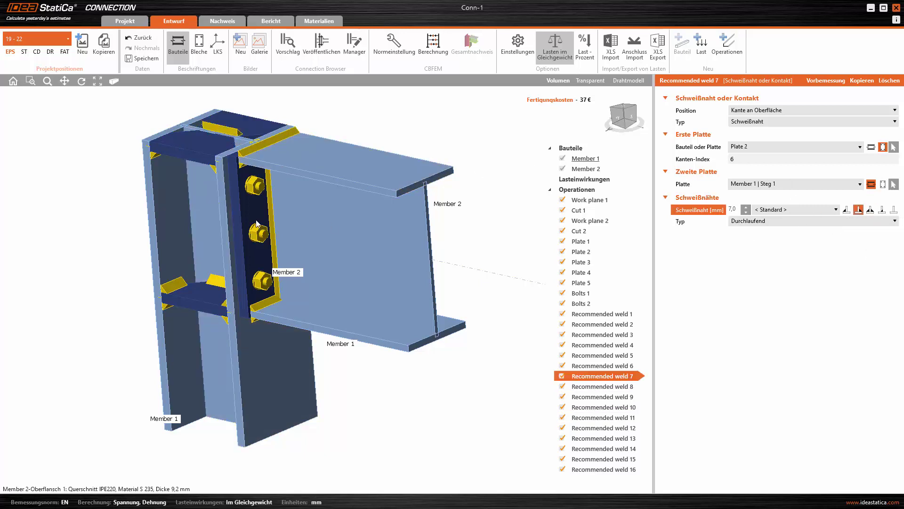
Change the weld type of Recommended welds 3 and 2, keeping weld 2 at 5 mm
{"action": "left_click", "coordinate": [254, 148]}
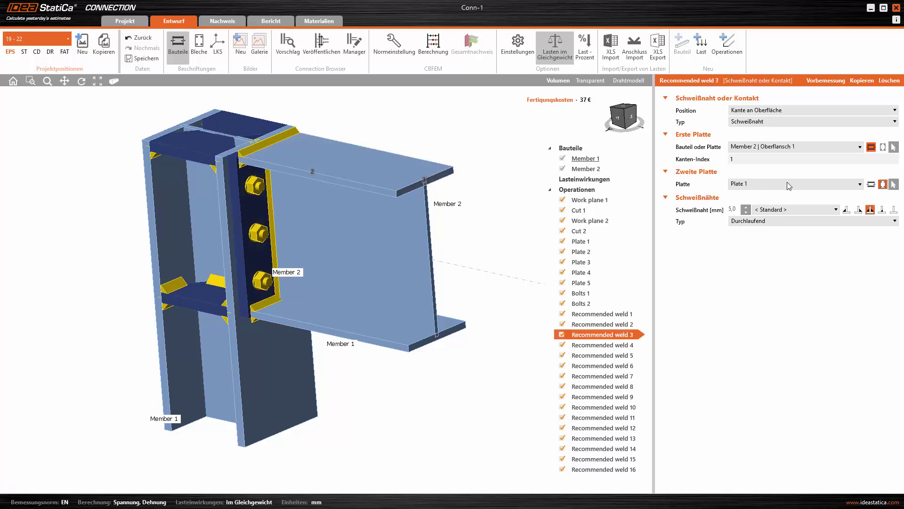
{"action": "left_click", "coordinate": [858, 209]}
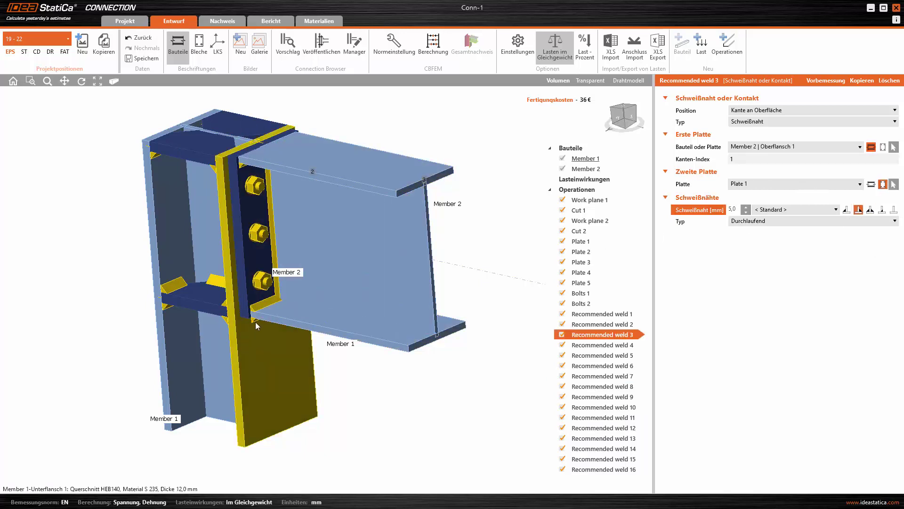
{"action": "scroll", "coordinate": [202, 348], "scroll_direction": "up", "scroll_amount": 2}
{"action": "scroll", "coordinate": [202, 347], "scroll_direction": "down", "scroll_amount": 1}
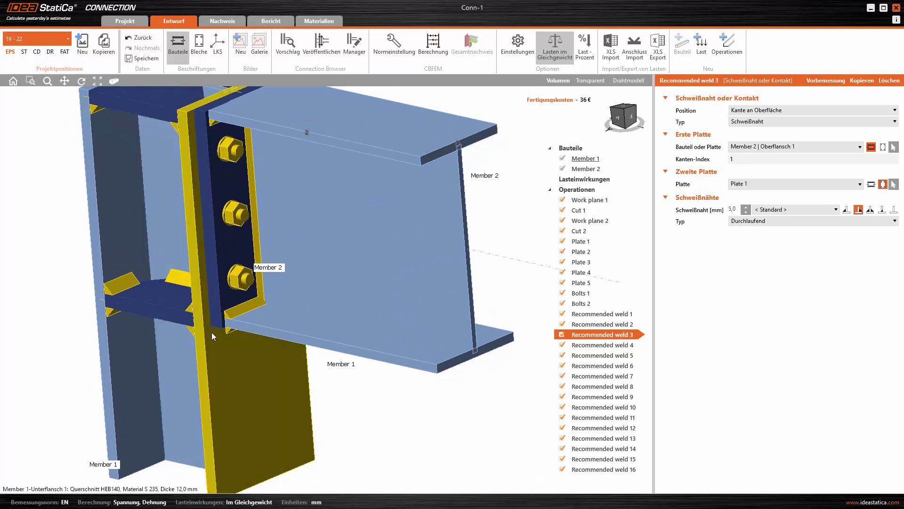
{"action": "left_click", "coordinate": [229, 332]}
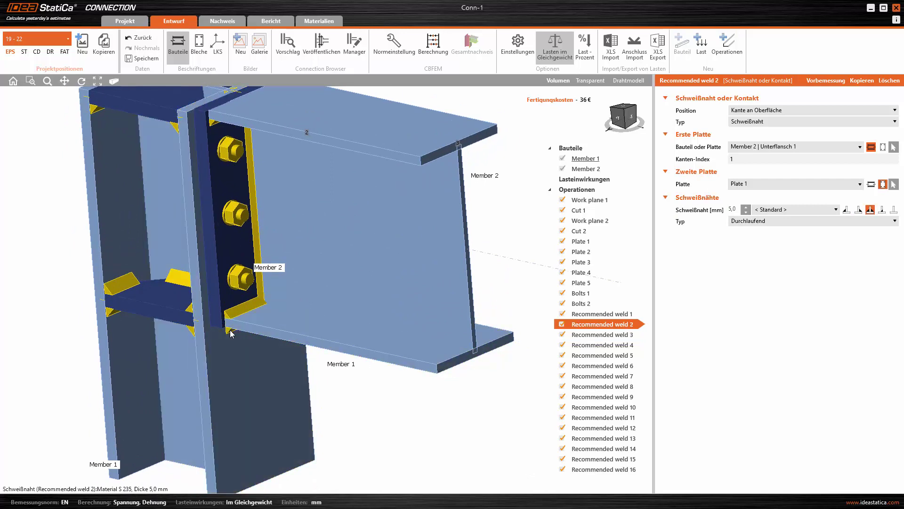
{"action": "left_click", "coordinate": [846, 209]}
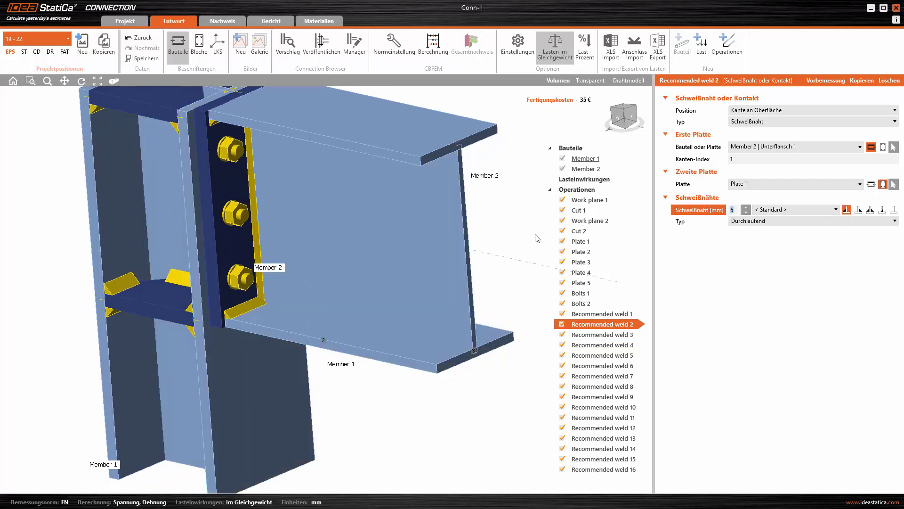
{"action": "scroll", "coordinate": [397, 222], "scroll_direction": "down", "scroll_amount": 3}
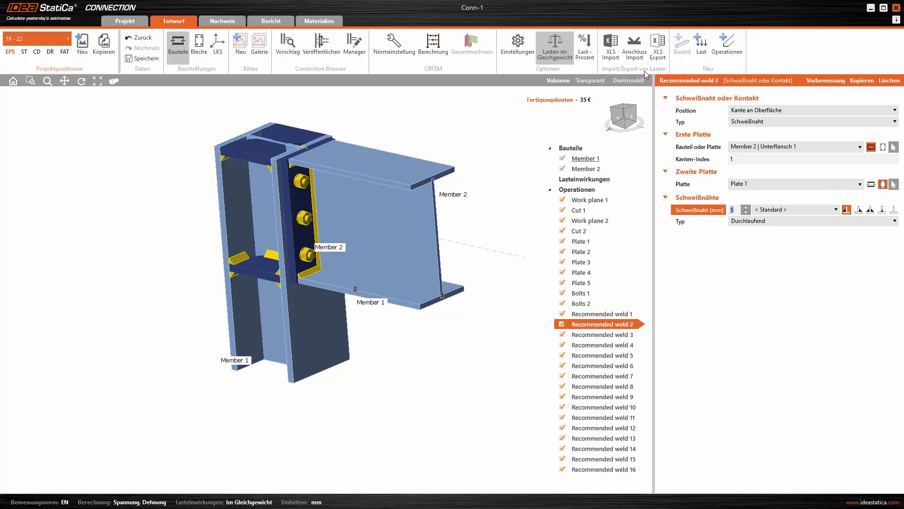
Import loads from N1007.ideaCon in IdeaStatiCa Projects > IDEA-REVIT-SOFiSTiK > Connections
{"action": "left_click", "coordinate": [640, 55]}
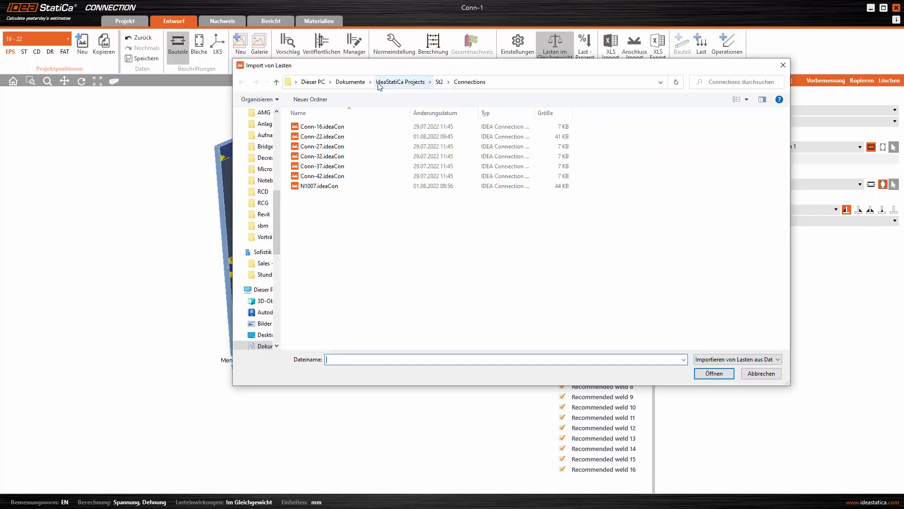
{"action": "left_click", "coordinate": [350, 82]}
{"action": "double_click", "coordinate": [341, 228]}
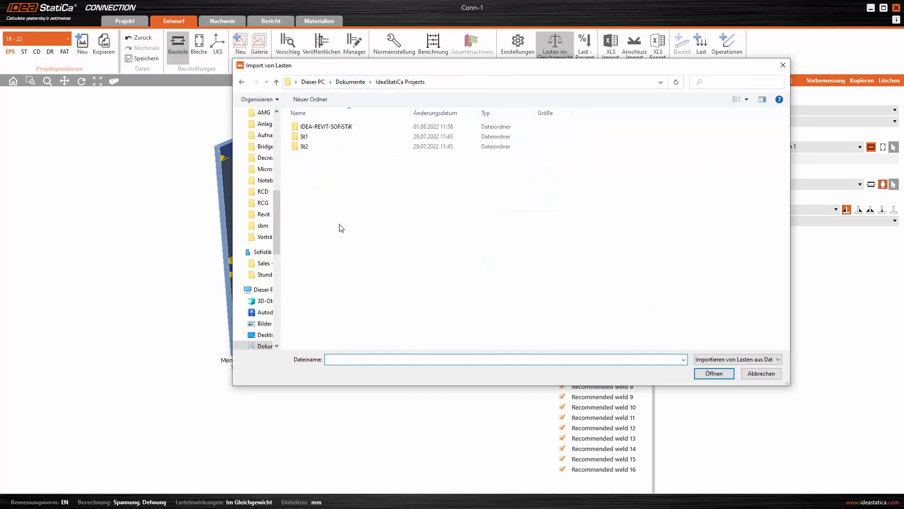
{"action": "double_click", "coordinate": [337, 129]}
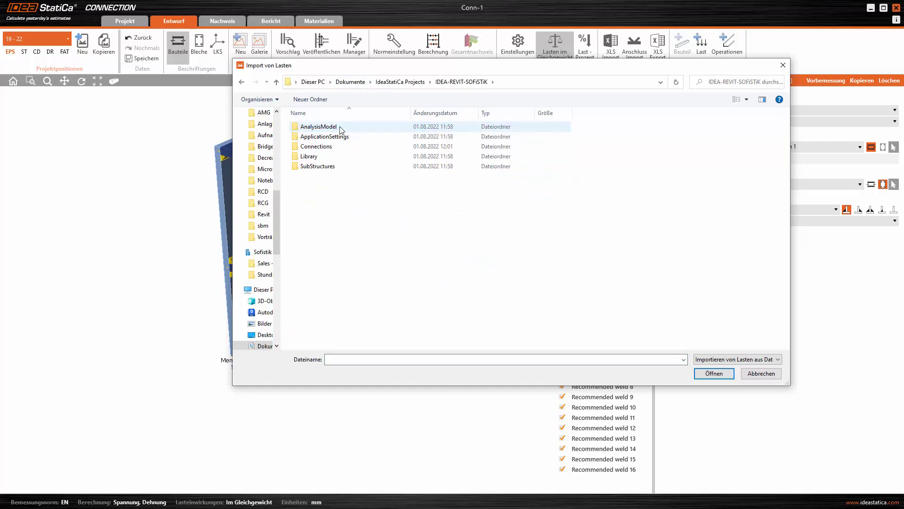
{"action": "double_click", "coordinate": [316, 147]}
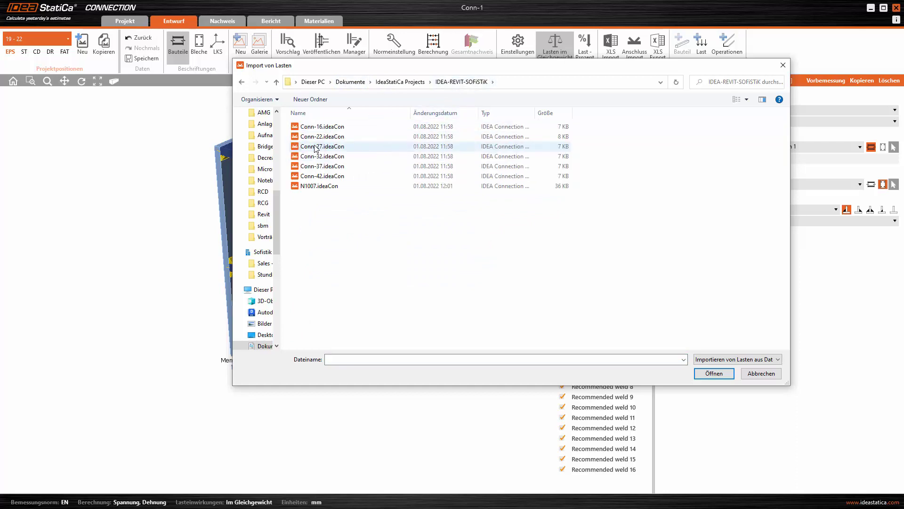
{"action": "left_click", "coordinate": [309, 187]}
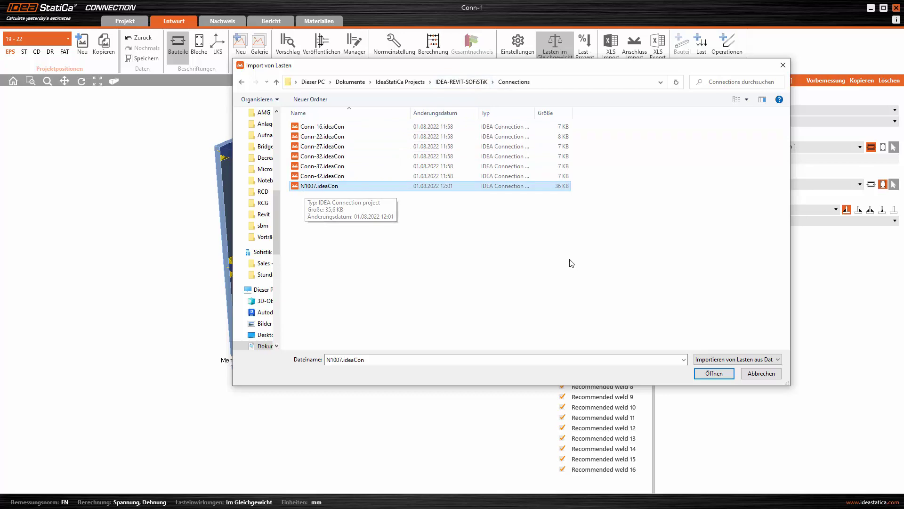
{"action": "left_click", "coordinate": [714, 374]}
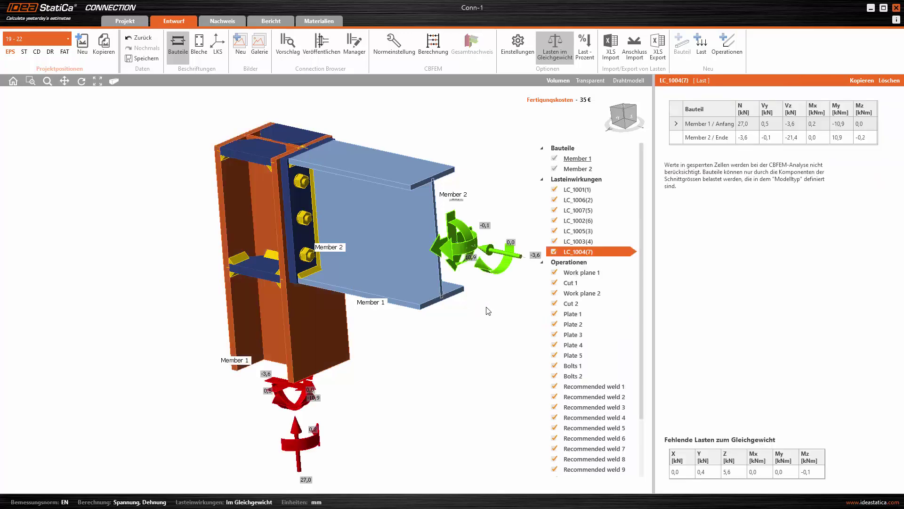
Show load case LC_1001(1): N 35,5 kN and My -14,4 kNm on Member 1
{"action": "scroll", "coordinate": [501, 319], "scroll_direction": "up", "scroll_amount": 1}
{"action": "scroll", "coordinate": [501, 319], "scroll_direction": "down", "scroll_amount": 1}
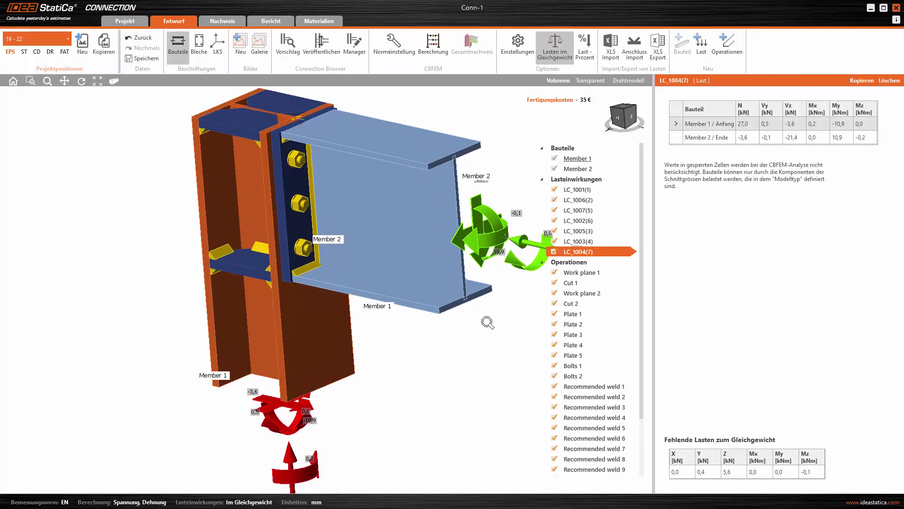
{"action": "left_click", "coordinate": [582, 189]}
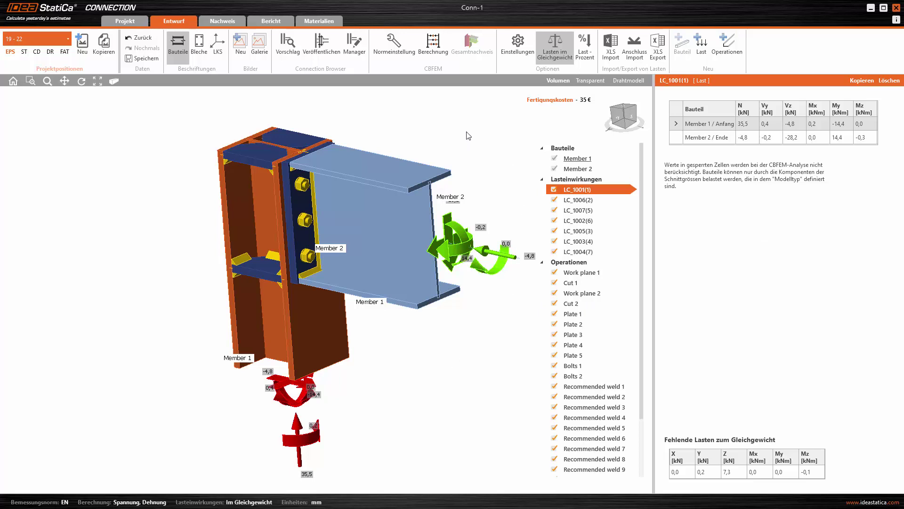
Run the CBFEM calculation, giving plates 0,0 %, bolts 4,0 % and welds 98,0 %
{"action": "left_click", "coordinate": [438, 52]}
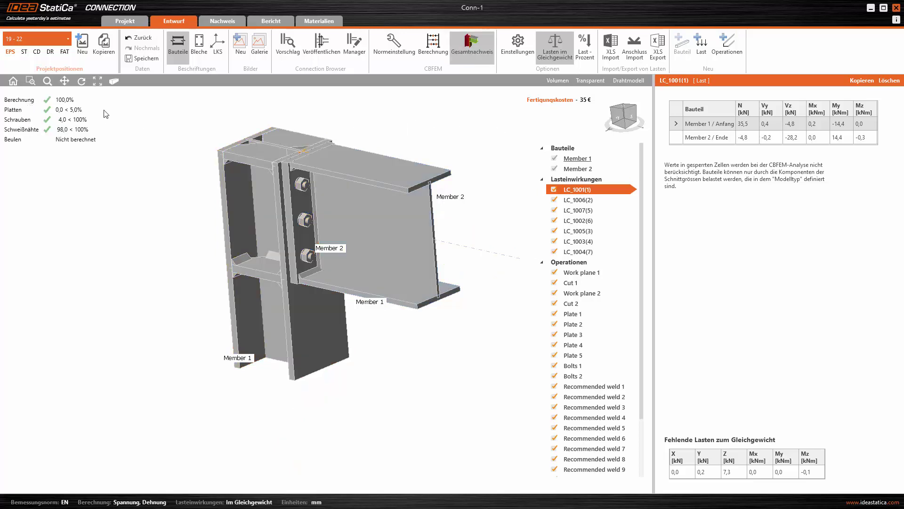
Review the Bleche and Schrauben check results, then open the Bericht report page
{"action": "left_click", "coordinate": [227, 20]}
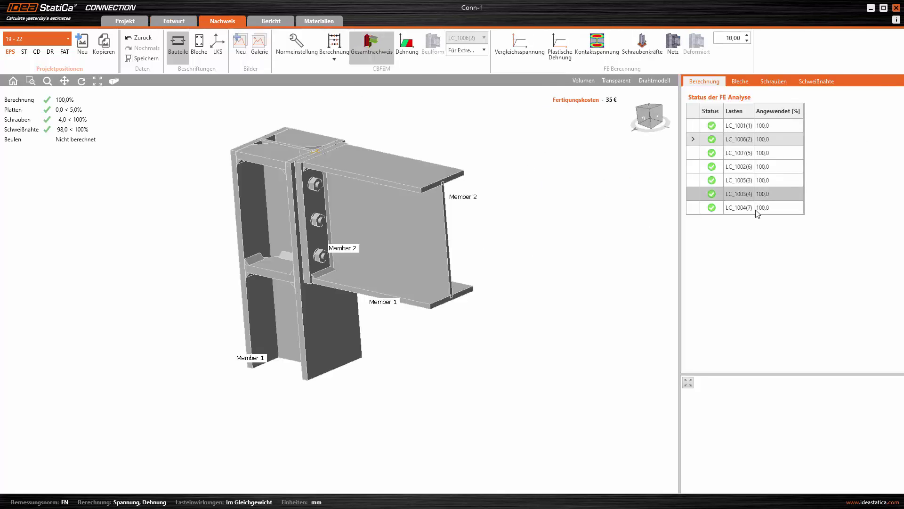
{"action": "left_click", "coordinate": [740, 80]}
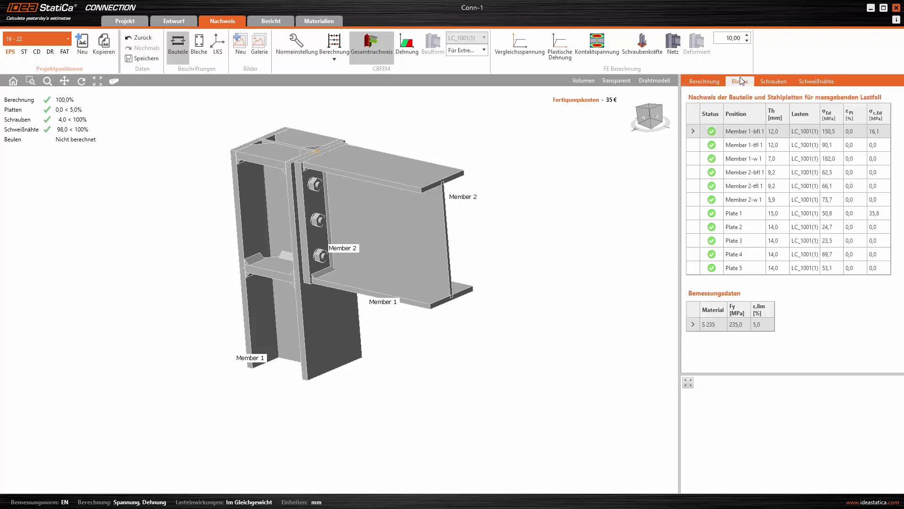
{"action": "left_click", "coordinate": [776, 81]}
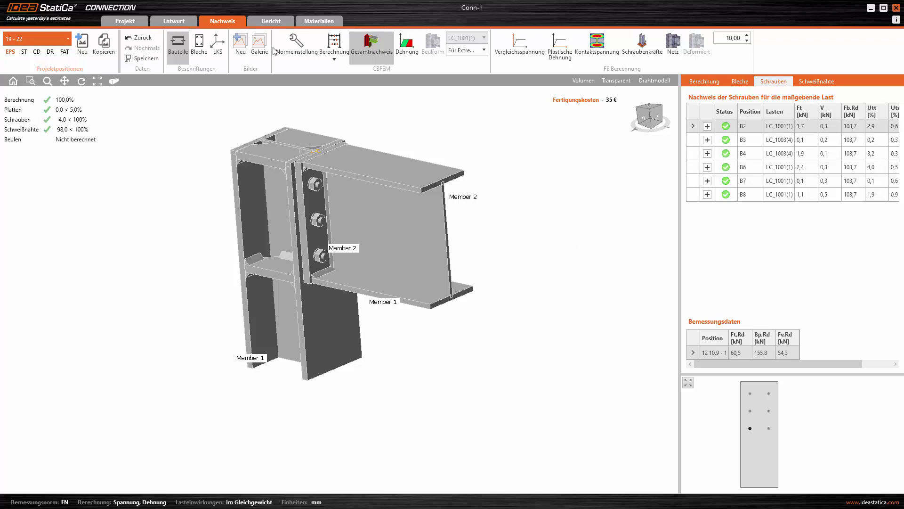
{"action": "left_click", "coordinate": [270, 21]}
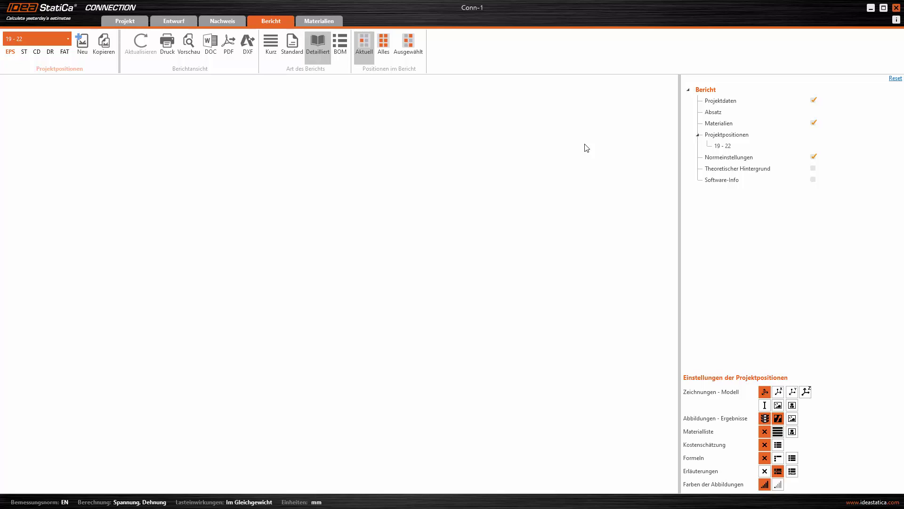
Scroll the detailed report preview down to the plate, bolt and weld check tables
{"action": "scroll", "coordinate": [462, 194], "scroll_direction": "down", "scroll_amount": 2}
{"action": "scroll", "coordinate": [462, 194], "scroll_direction": "down", "scroll_amount": 2}
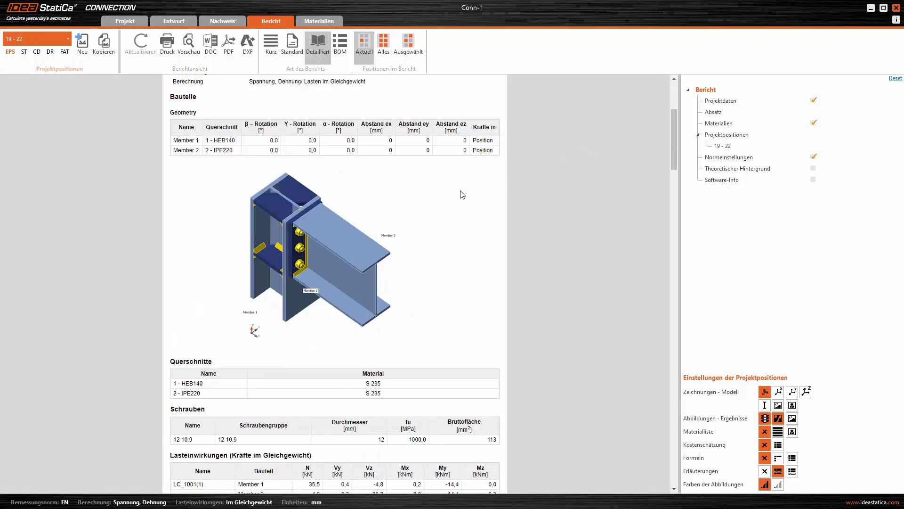
{"action": "scroll", "coordinate": [462, 194], "scroll_direction": "down", "scroll_amount": 1}
{"action": "scroll", "coordinate": [462, 194], "scroll_direction": "down", "scroll_amount": 3}
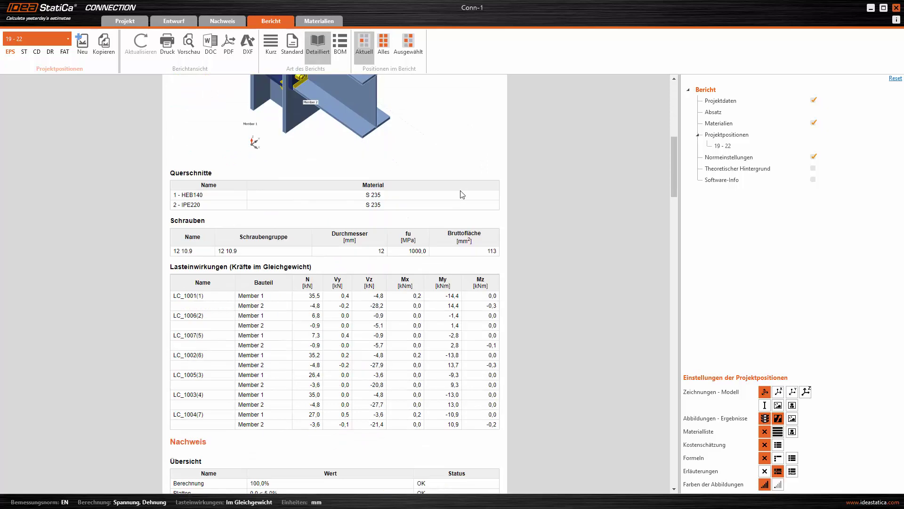
{"action": "scroll", "coordinate": [462, 194], "scroll_direction": "down", "scroll_amount": 2}
{"action": "scroll", "coordinate": [462, 194], "scroll_direction": "down", "scroll_amount": 1}
{"action": "scroll", "coordinate": [462, 194], "scroll_direction": "down", "scroll_amount": 1}
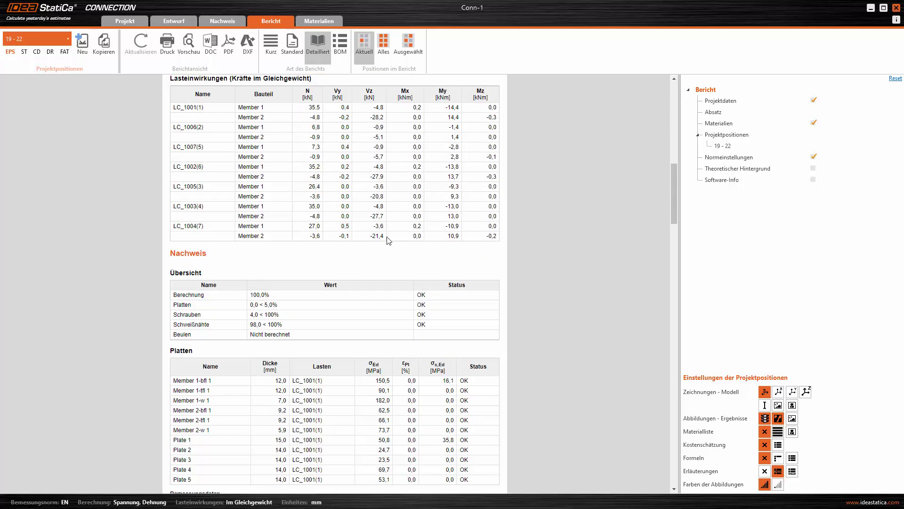
{"action": "scroll", "coordinate": [389, 240], "scroll_direction": "down", "scroll_amount": 3}
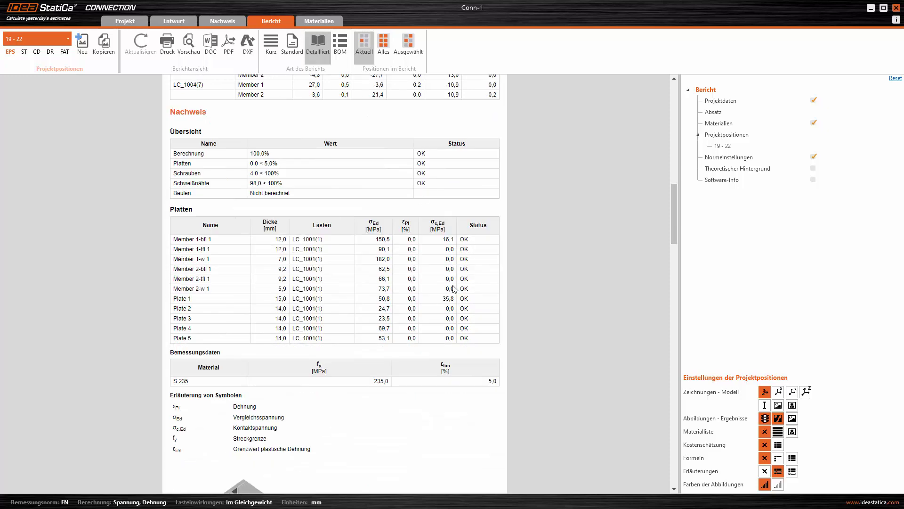
{"action": "scroll", "coordinate": [453, 288], "scroll_direction": "down", "scroll_amount": 1}
{"action": "scroll", "coordinate": [433, 231], "scroll_direction": "down", "scroll_amount": 2}
{"action": "scroll", "coordinate": [433, 230], "scroll_direction": "down", "scroll_amount": 3}
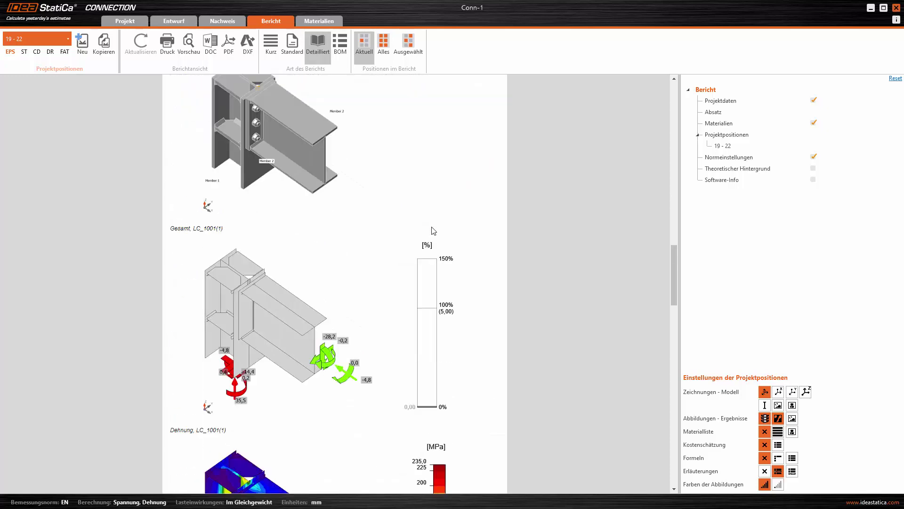
{"action": "scroll", "coordinate": [433, 231], "scroll_direction": "down", "scroll_amount": 4}
{"action": "scroll", "coordinate": [434, 230], "scroll_direction": "down", "scroll_amount": 3}
{"action": "scroll", "coordinate": [433, 231], "scroll_direction": "down", "scroll_amount": 3}
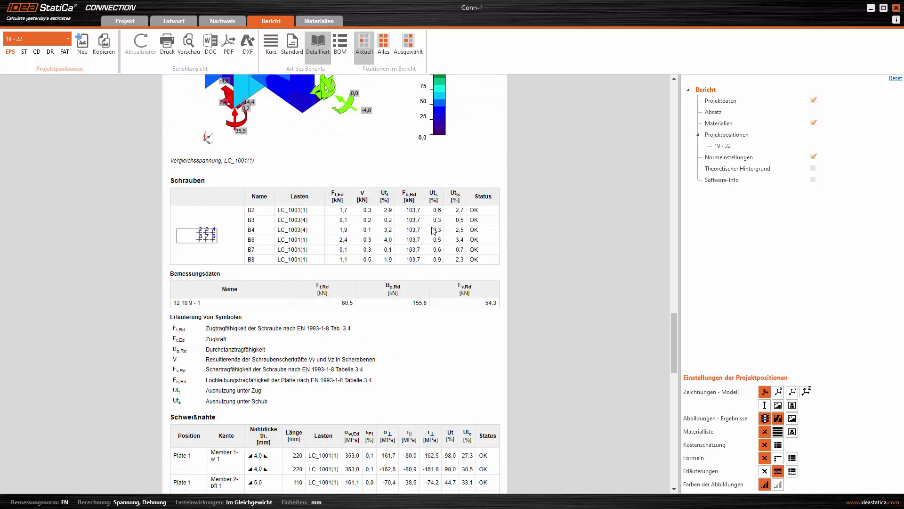
{"action": "scroll", "coordinate": [433, 231], "scroll_direction": "up", "scroll_amount": 6}
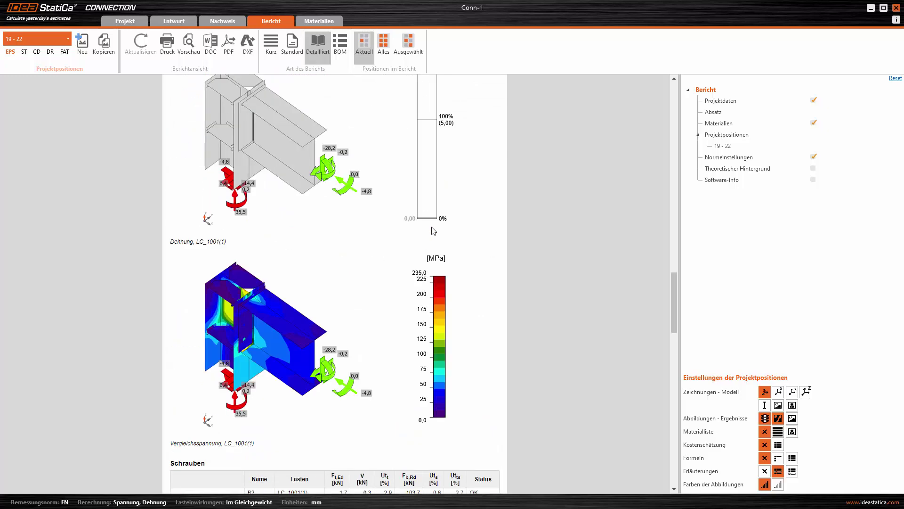